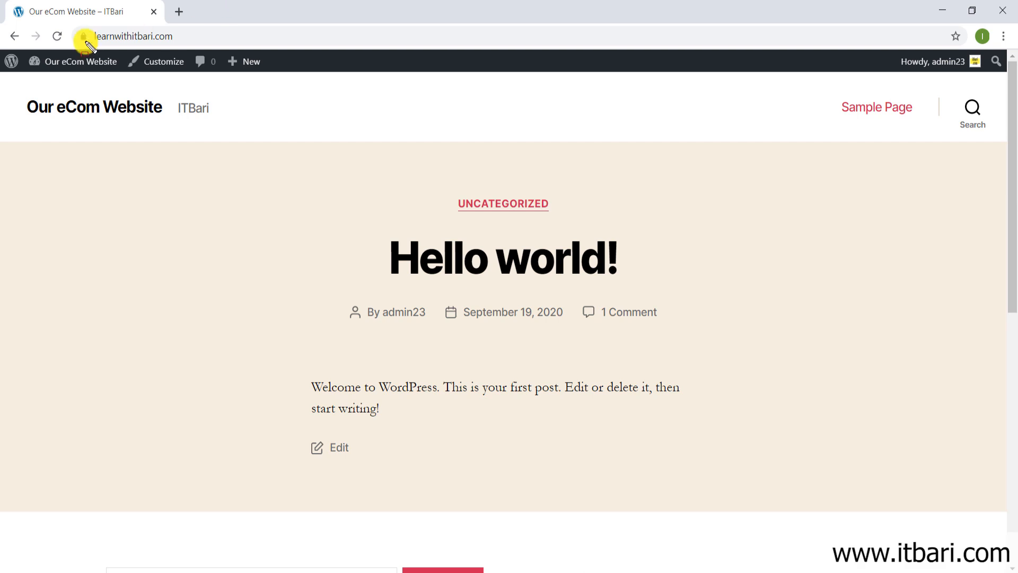
pyautogui.moveTo(74, 21); pyautogui.dragTo(185, 46)
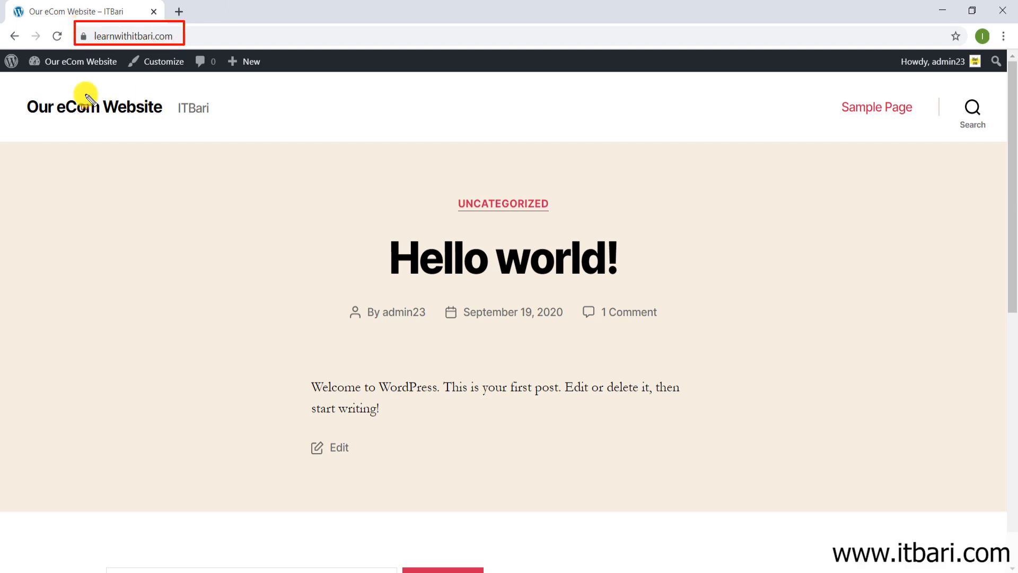
pyautogui.moveTo(2, 51)
pyautogui.mouseDown()
pyautogui.moveTo(1013, 552)
pyautogui.moveTo(997, 561)
pyautogui.mouseUp()
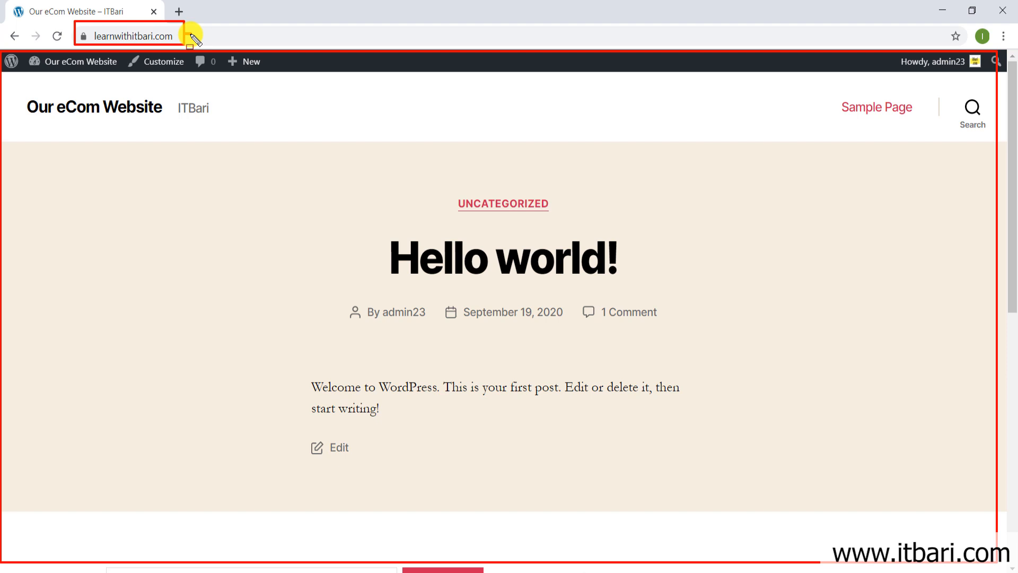
pyautogui.press('Escape')
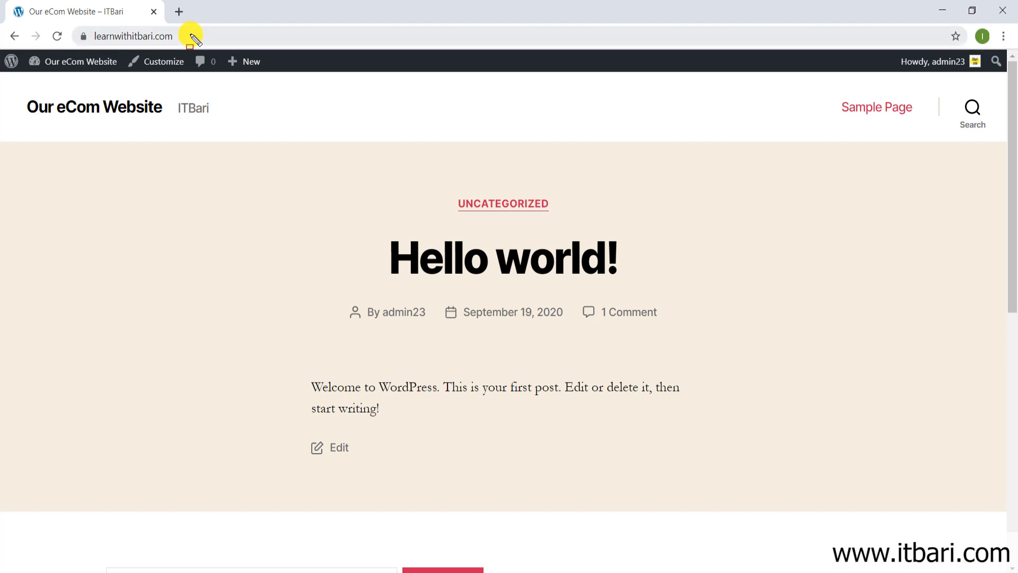
# Open the page for adding plugins in the site's admin dashboard and search for "woocommerce"
pyautogui.click(83, 66)
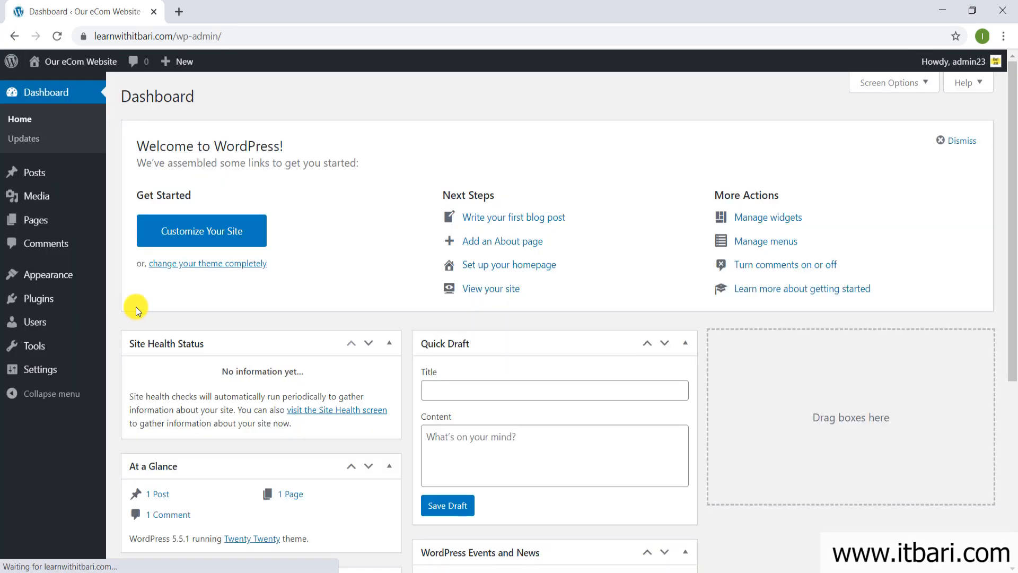
pyautogui.moveTo(74, 304)
pyautogui.click(126, 322)
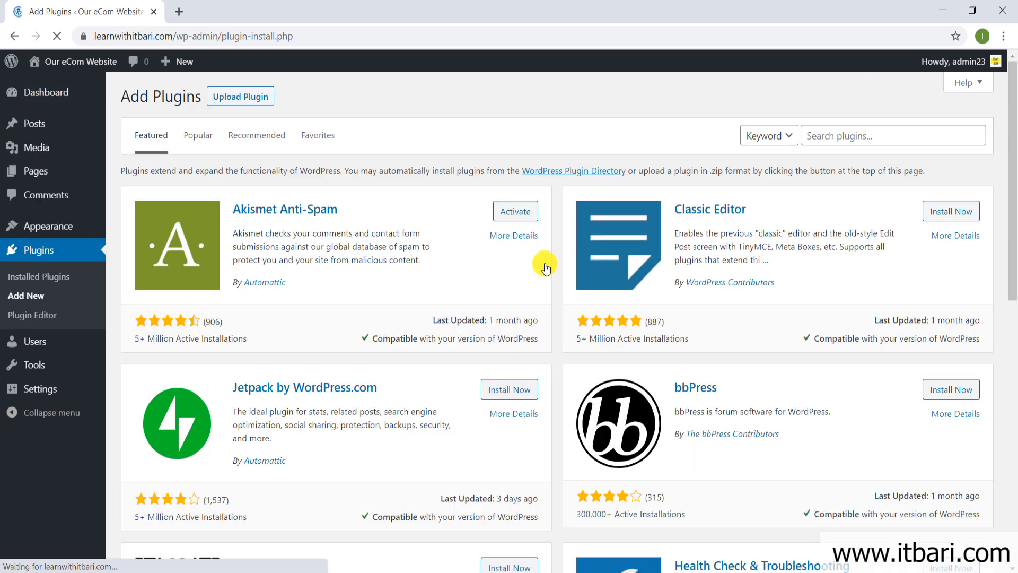
pyautogui.click(822, 136)
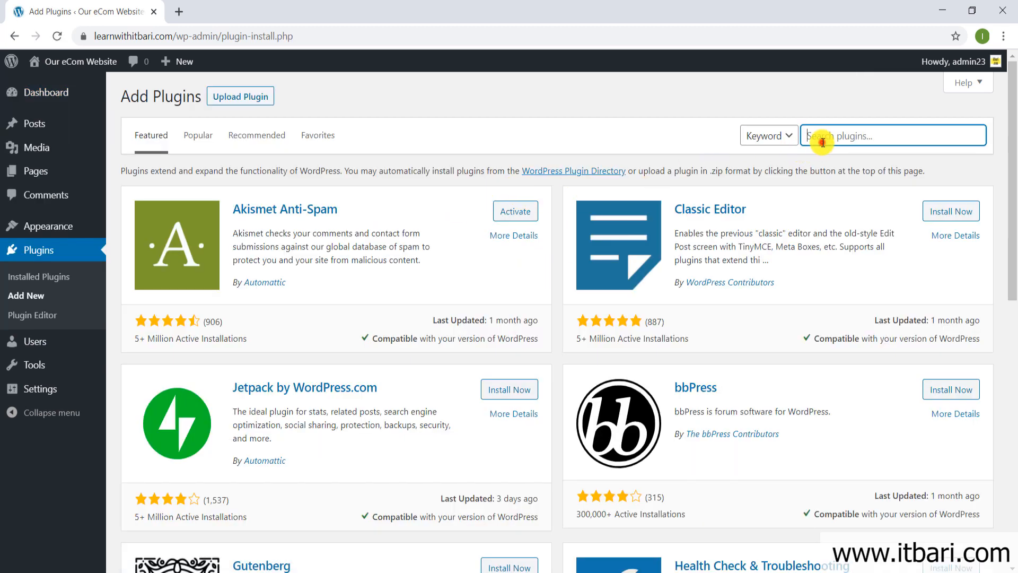
pyautogui.write('woocommerce')
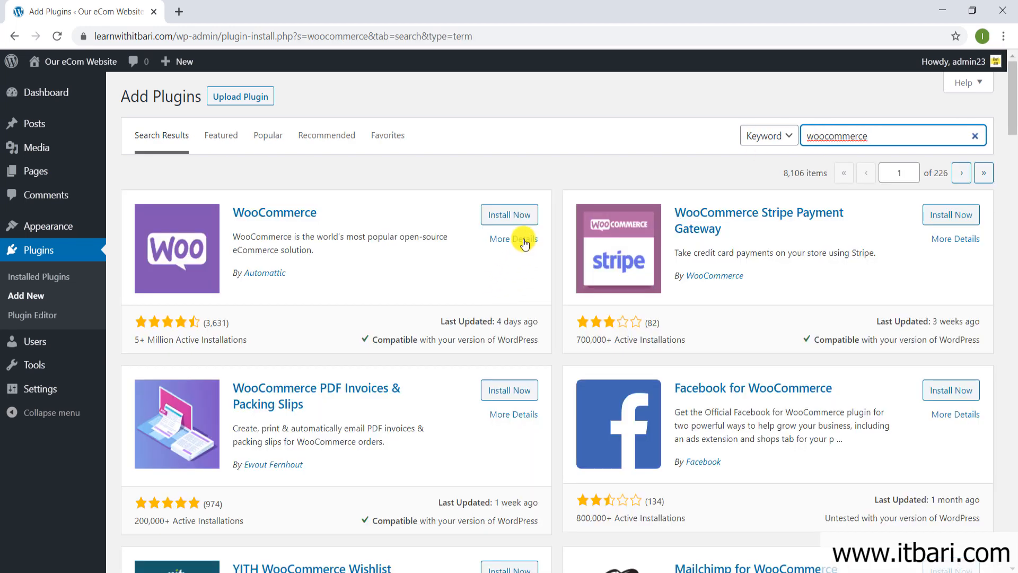
# Install and activate the WooCommerce plugin by Automattic
pyautogui.click(516, 214)
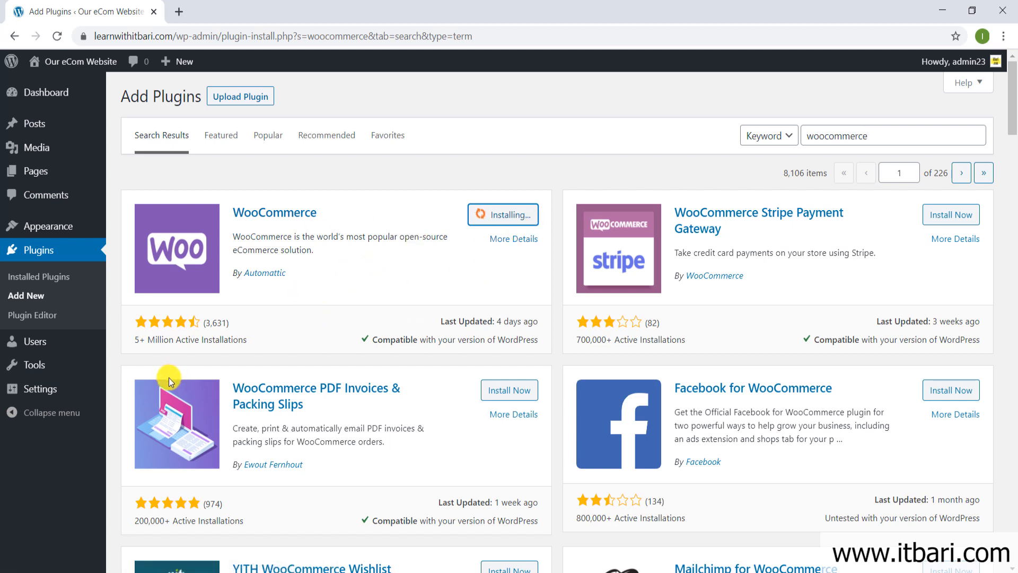
pyautogui.moveTo(120, 334); pyautogui.dragTo(256, 350)
pyautogui.press('Escape')
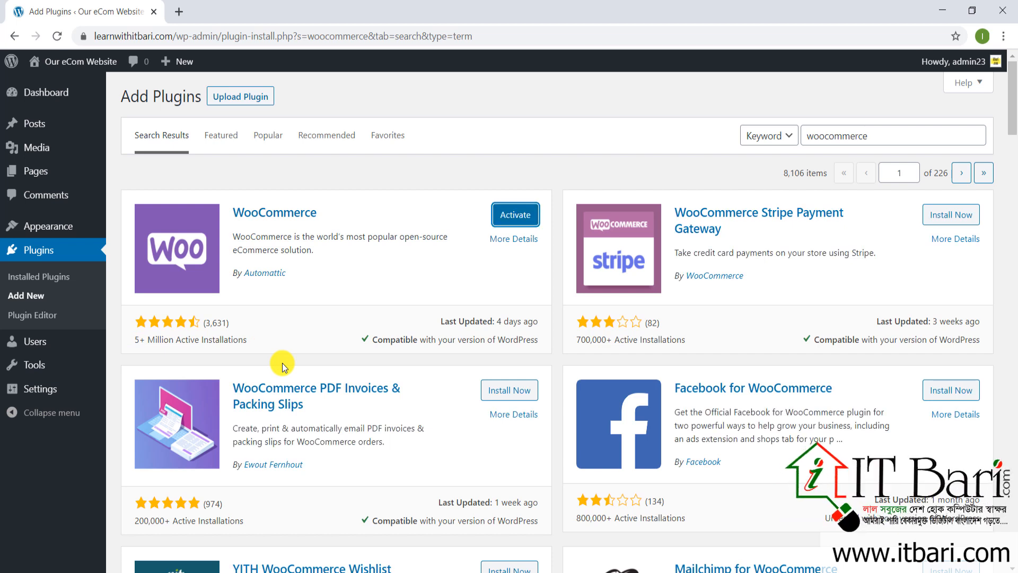
pyautogui.click(526, 220)
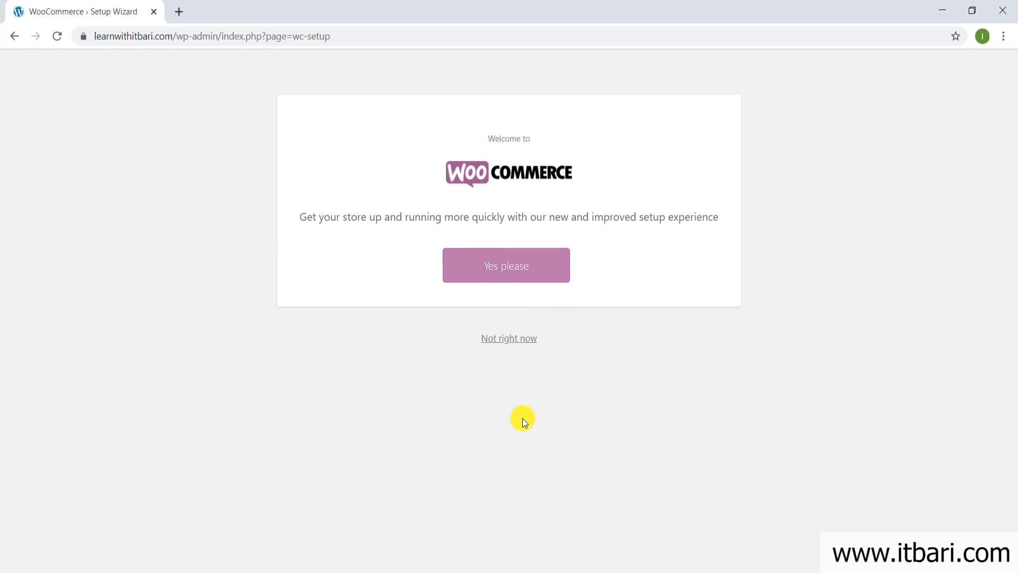
# Decline the initial WooCommerce setup offer, and start the Setup Wizard from the installed plugins page instead
pyautogui.click(515, 341)
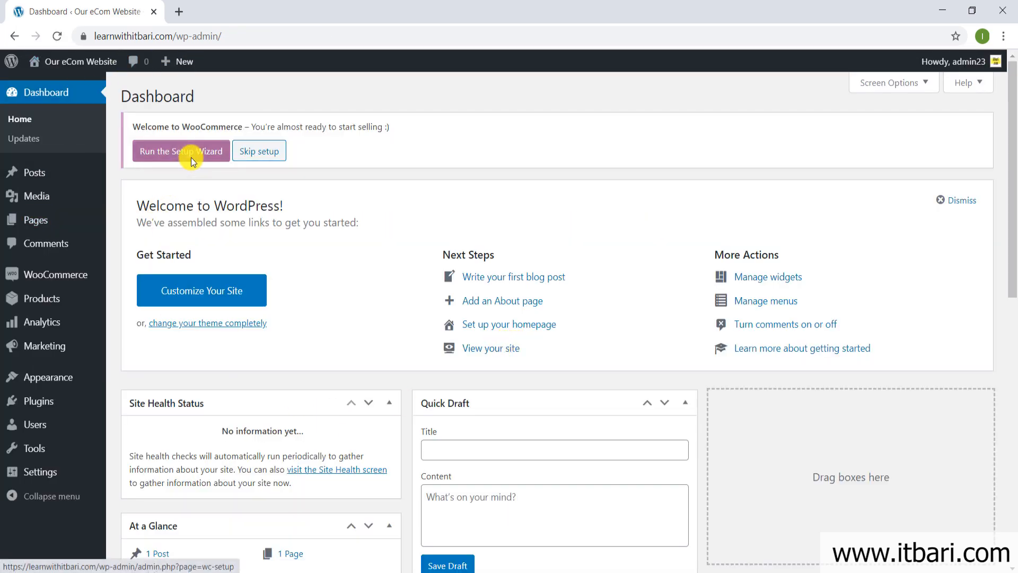
pyautogui.click(66, 399)
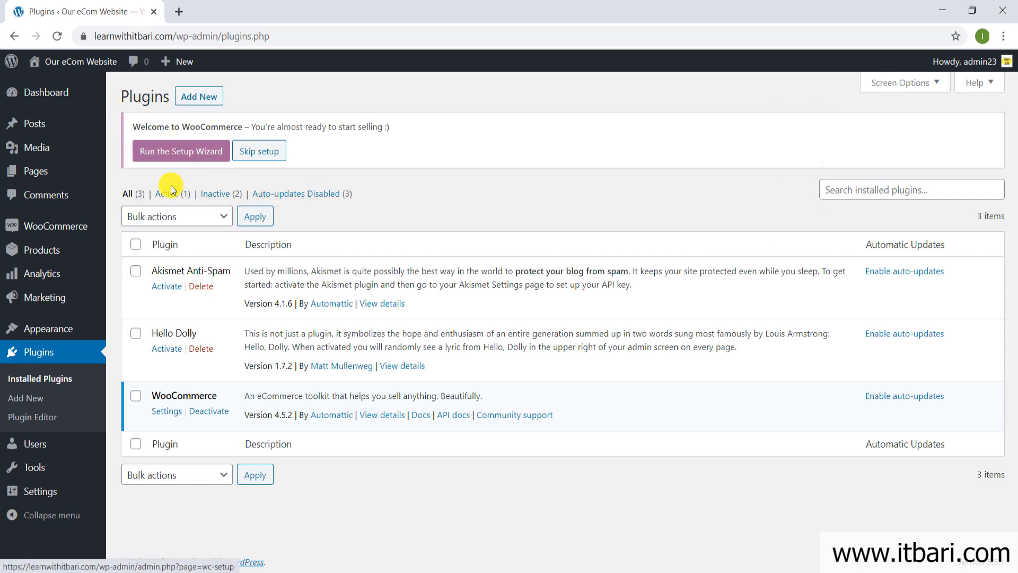
pyautogui.click(198, 153)
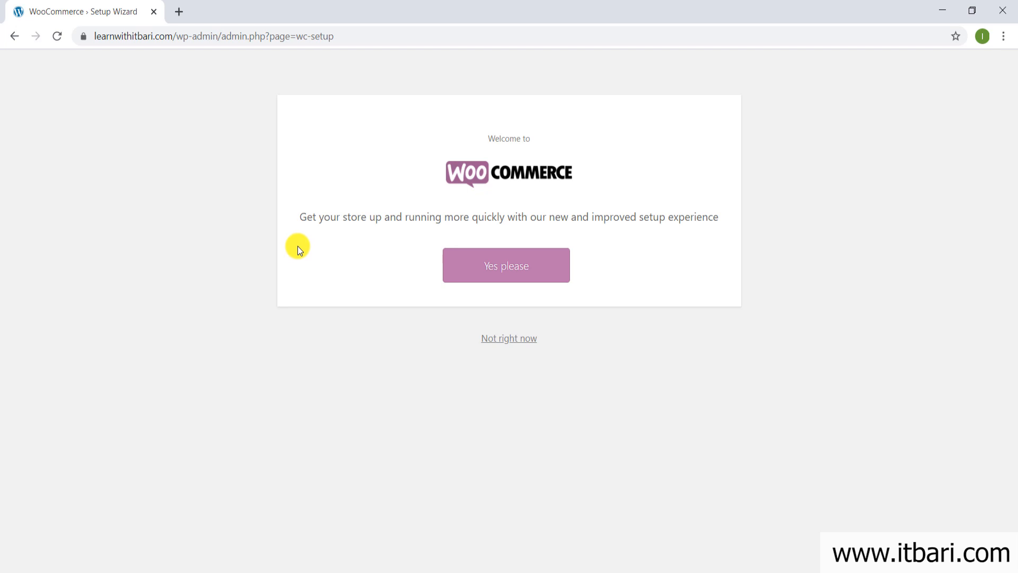
pyautogui.click(542, 267)
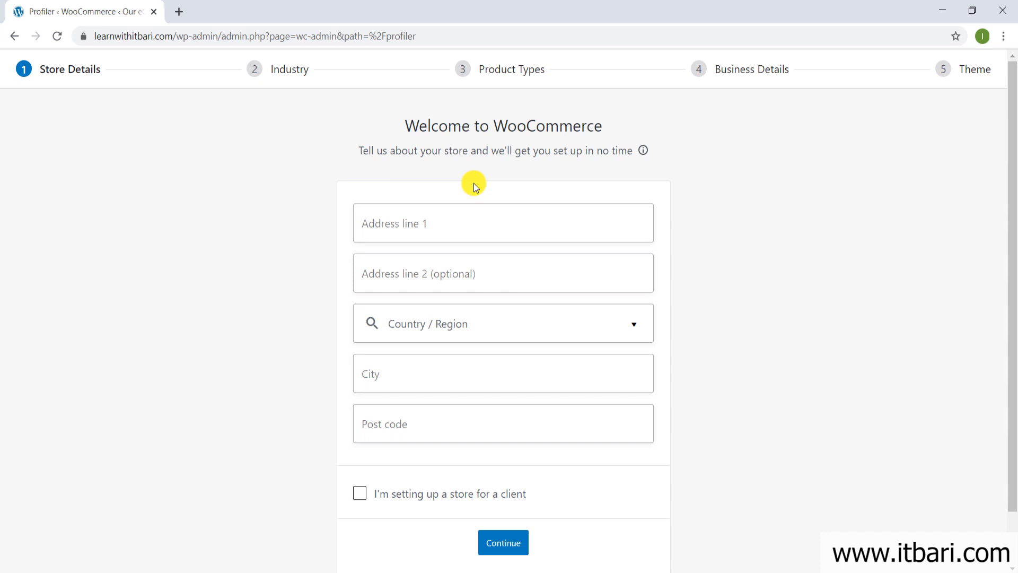
# Fill in the store's first address line and choose Bangladesh — Dhaka as its country and region
pyautogui.click(445, 217)
pyautogui.write('D')
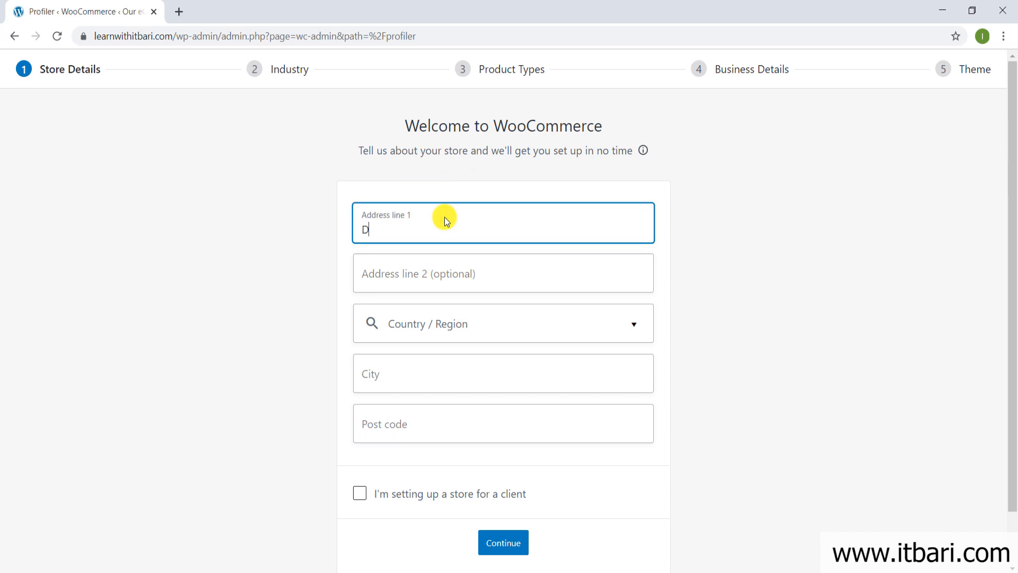
pyautogui.write('haka')
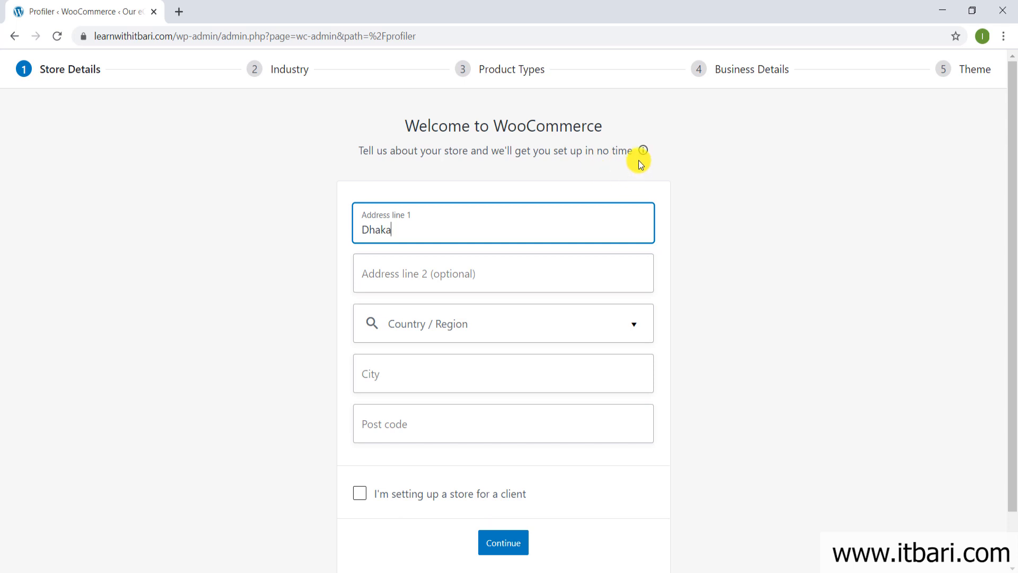
pyautogui.click(395, 328)
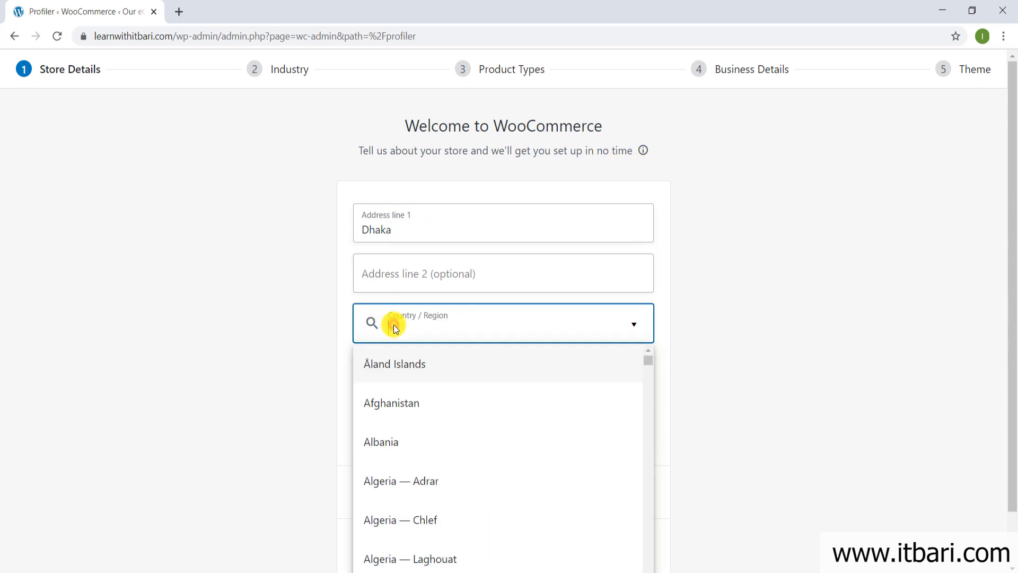
pyautogui.write('bangla')
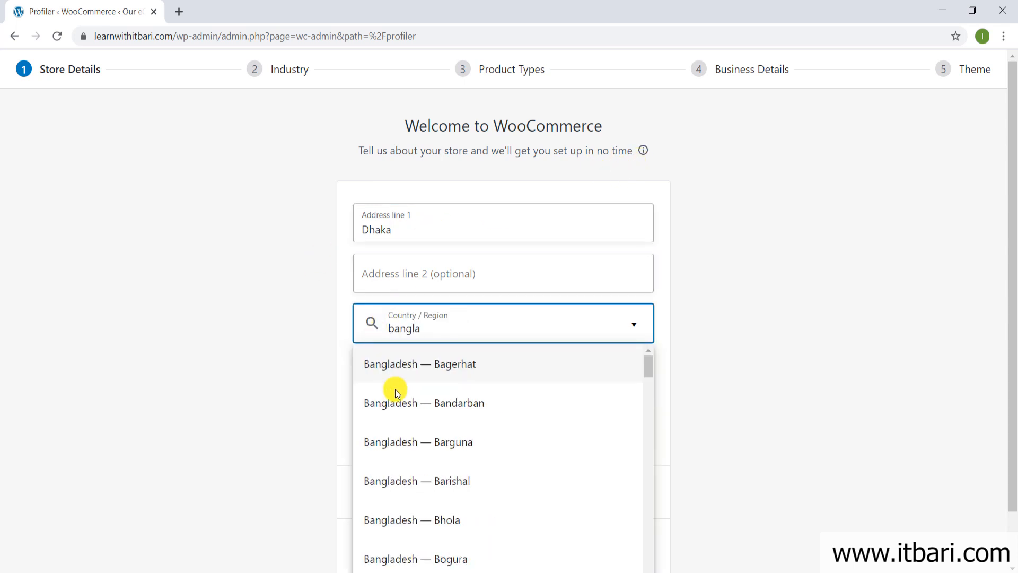
pyautogui.scroll(-3, 419, 445)
pyautogui.scroll(-3, 446, 504)
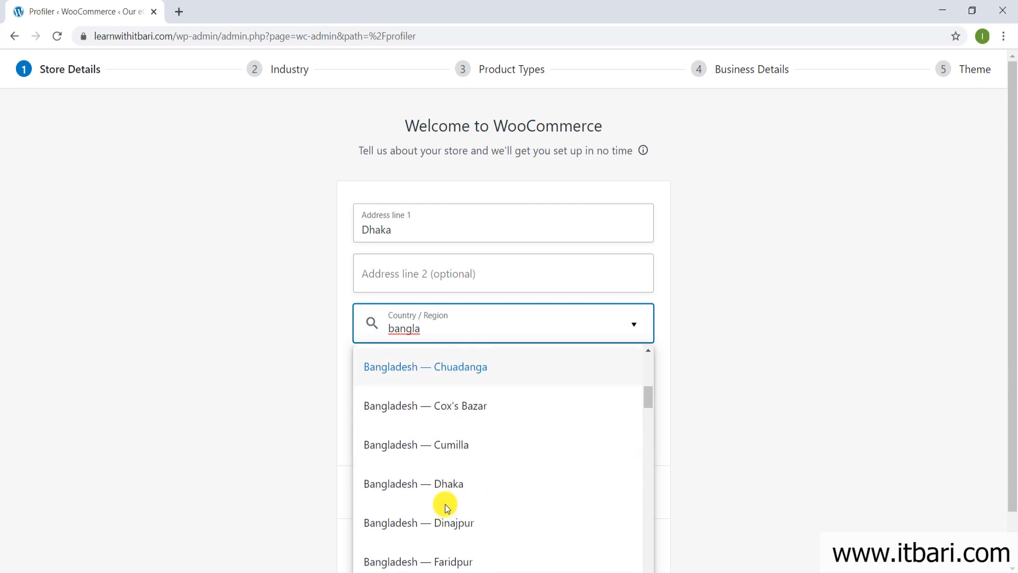
pyautogui.click(436, 493)
# Enter the store's city and a four-digit post code, and submit the store details without opting in to usage tracking
pyautogui.click(394, 378)
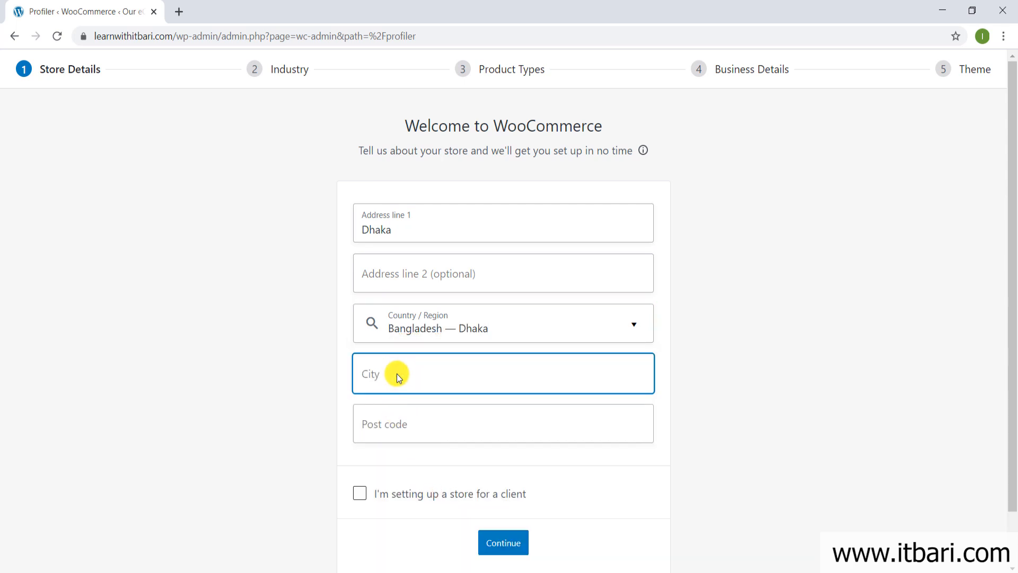
pyautogui.write('Dhaka')
pyautogui.press('Tab')
pyautogui.write('55896')
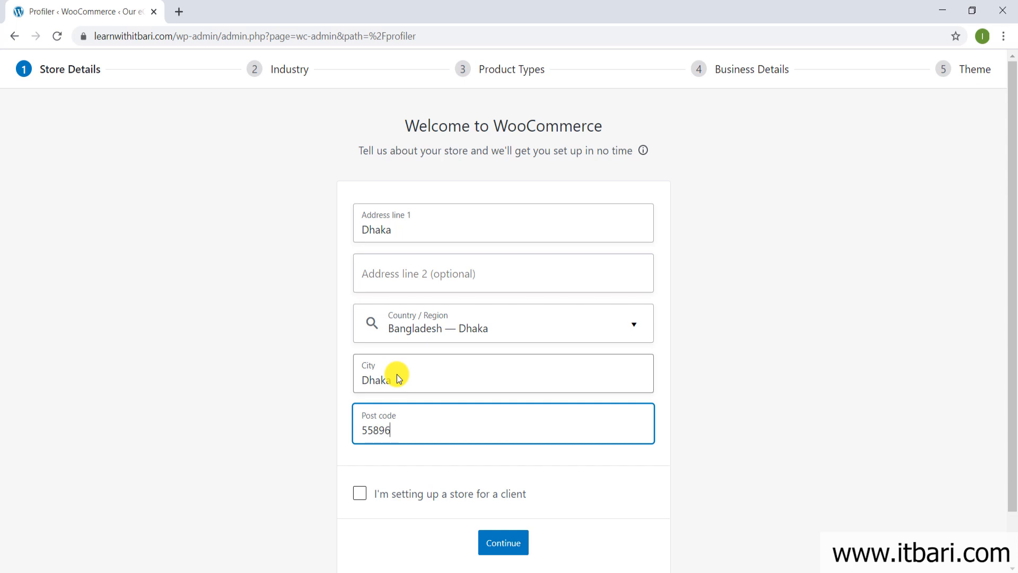
pyautogui.scroll(-1, 248, 516)
pyautogui.scroll(-1, 248, 516)
pyautogui.press('BackSpace')
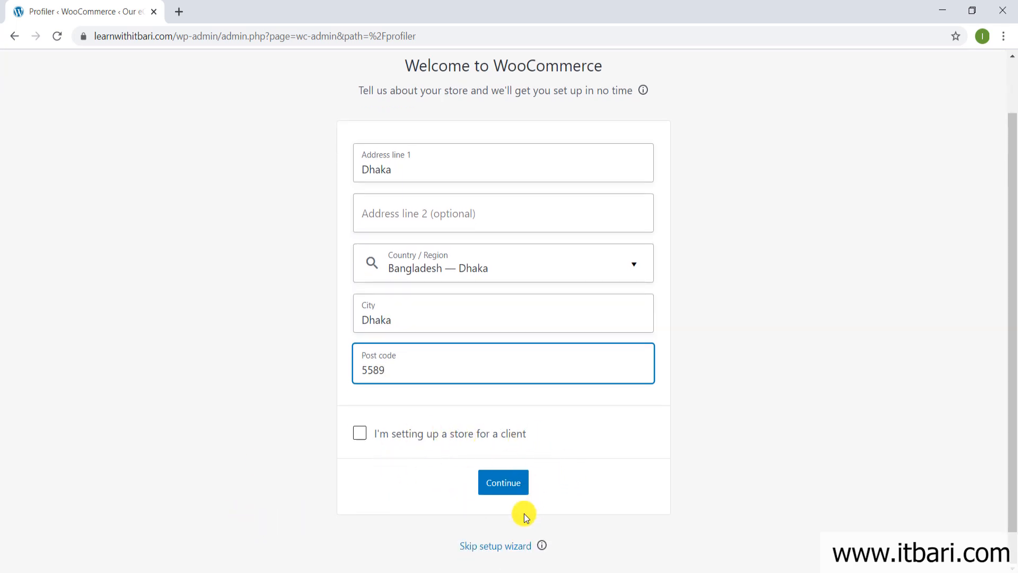
pyautogui.click(508, 483)
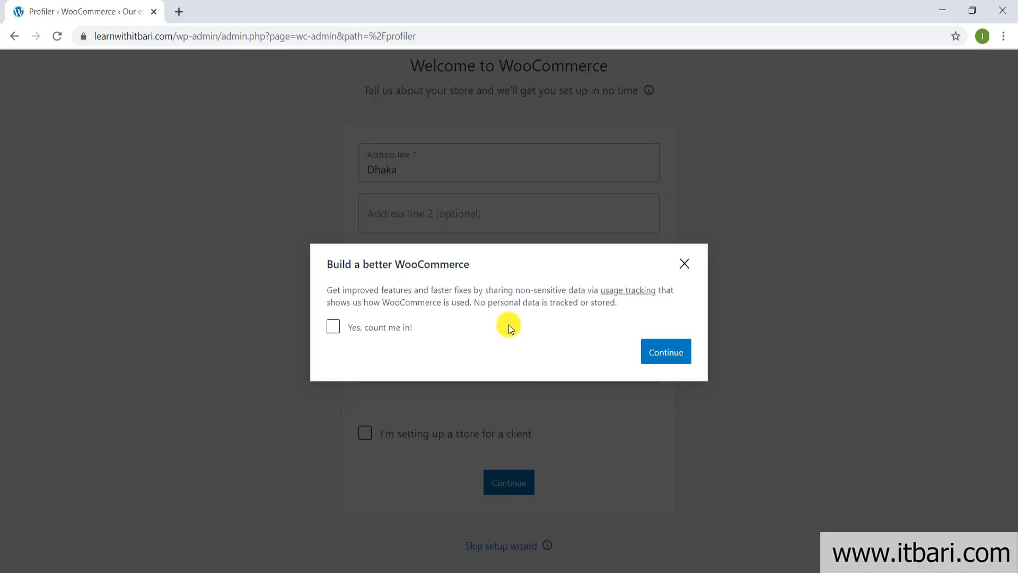
pyautogui.moveTo(458, 290); pyautogui.dragTo(493, 305)
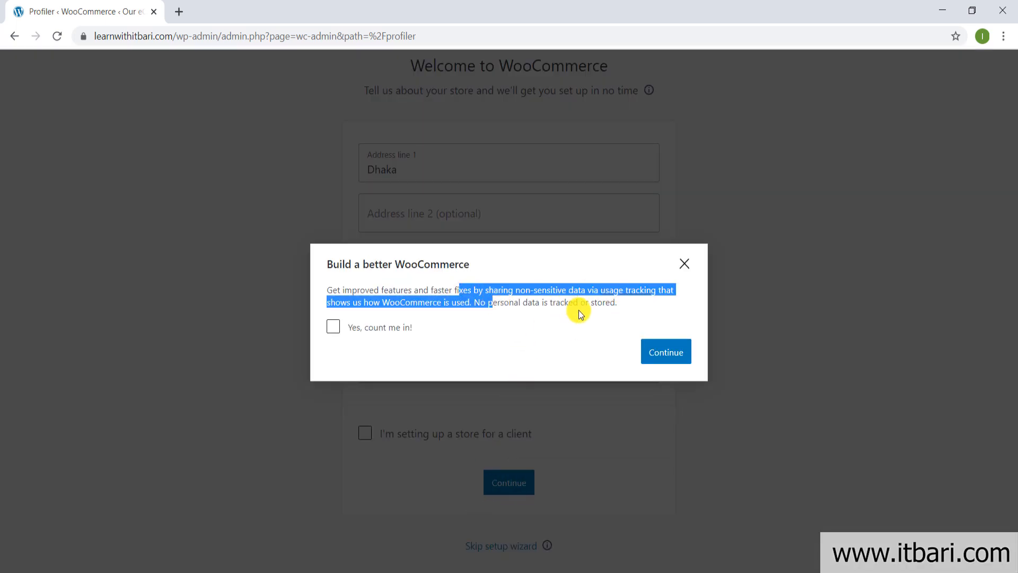
pyautogui.click(670, 351)
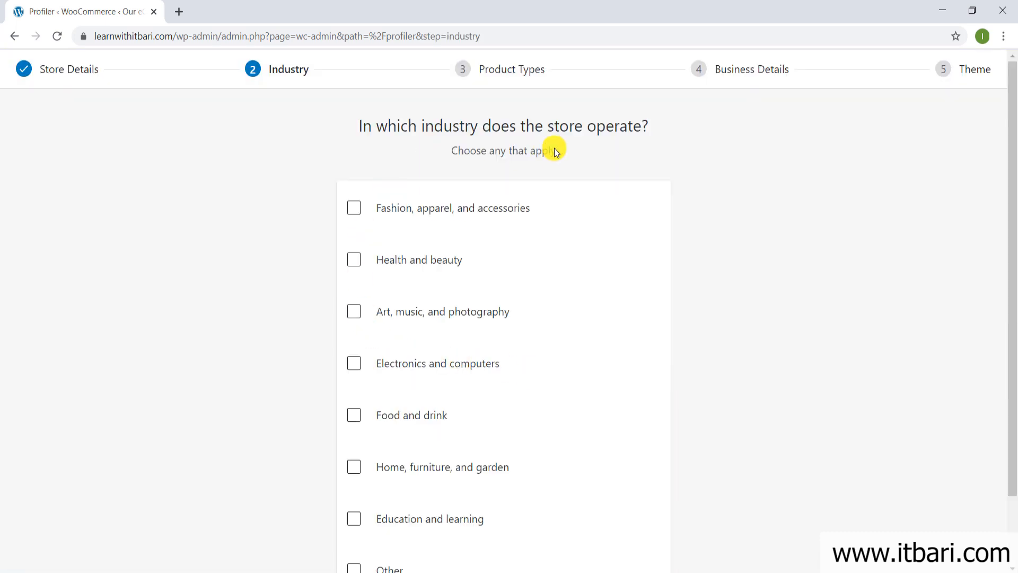
# Choose "Fashion, apparel, and accessories" and "Health and beauty" as the store's industries and continue to the product types
pyautogui.click(353, 208)
pyautogui.click(353, 260)
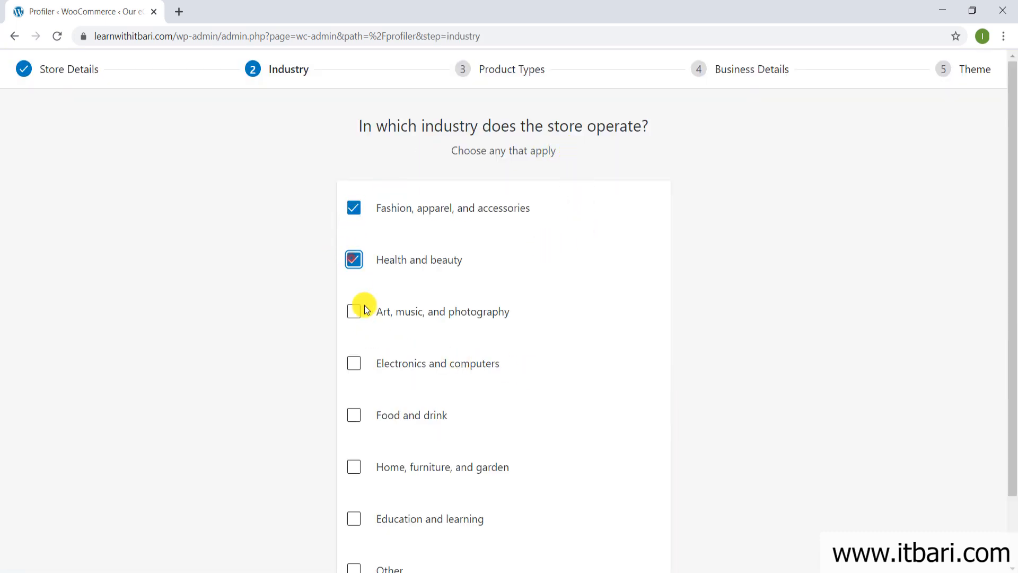
pyautogui.scroll(-2, 371, 297)
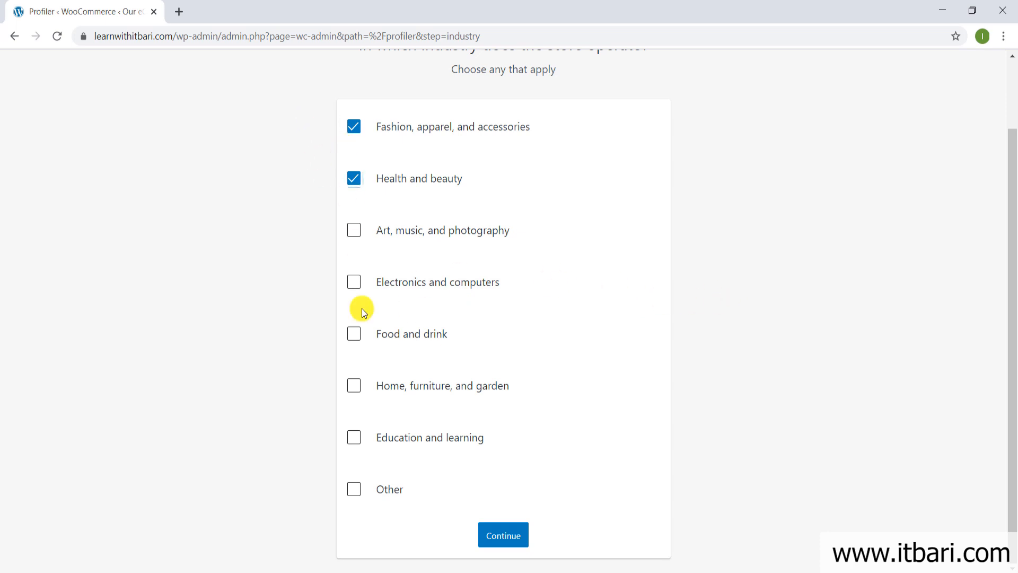
pyautogui.click(491, 529)
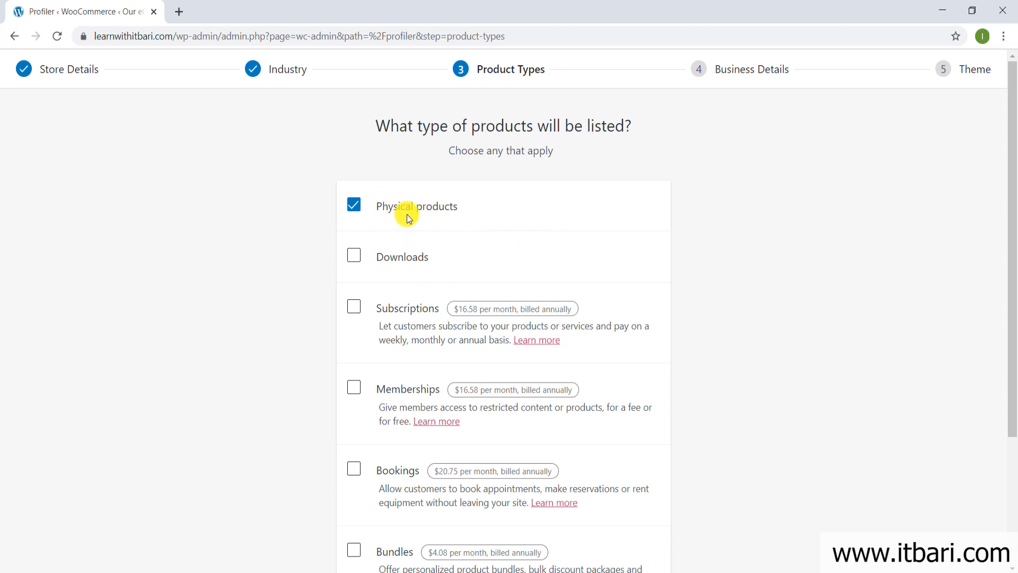
# Add Downloads to the product types alongside Physical products and continue to the business details
pyautogui.click(391, 264)
pyautogui.scroll(-1, 552, 243)
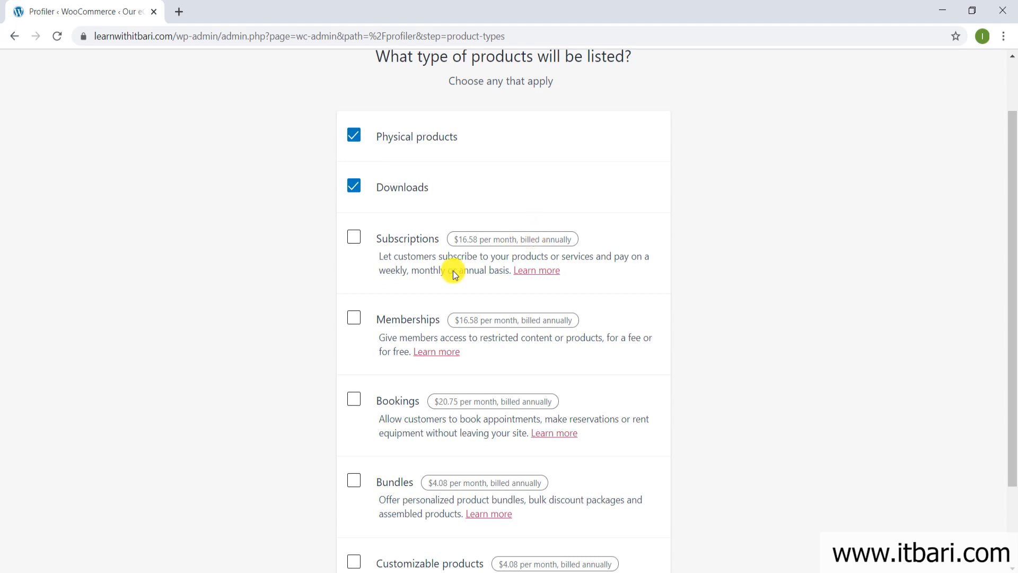
pyautogui.moveTo(303, 218); pyautogui.dragTo(646, 510)
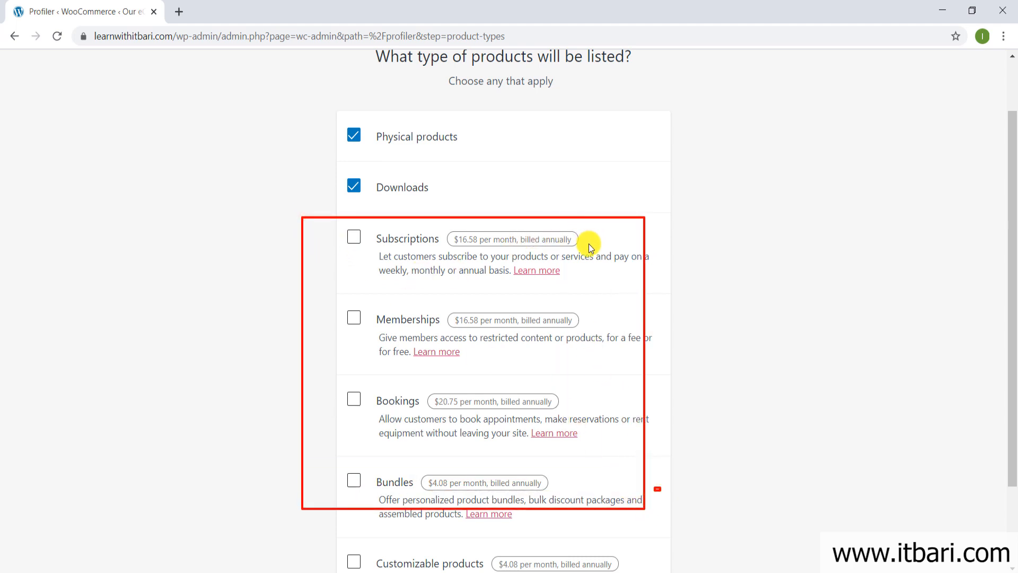
pyautogui.moveTo(588, 241)
pyautogui.mouseDown()
pyautogui.moveTo(631, 255)
pyautogui.moveTo(666, 242)
pyautogui.mouseUp()
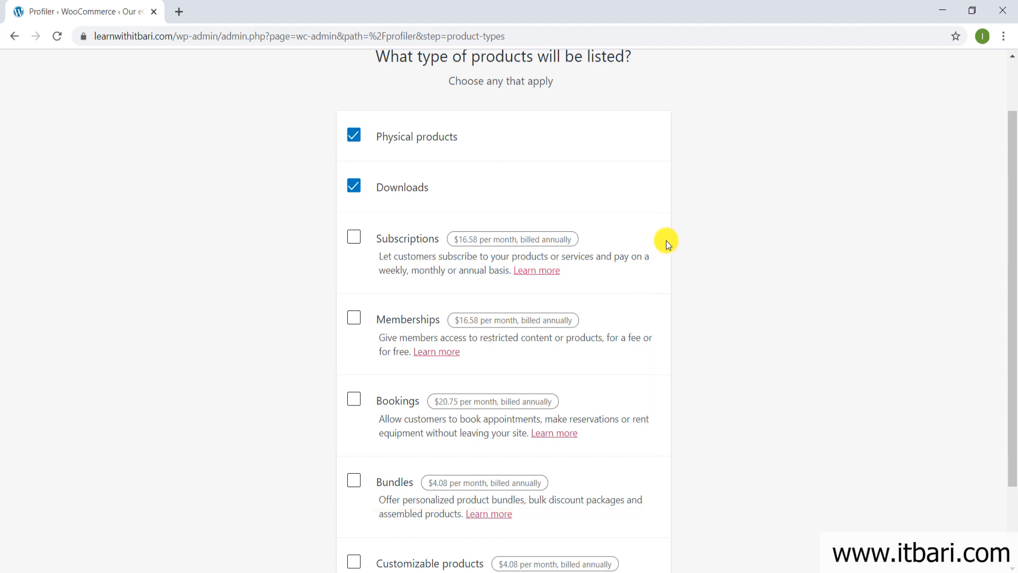
pyautogui.moveTo(315, 115); pyautogui.dragTo(585, 205)
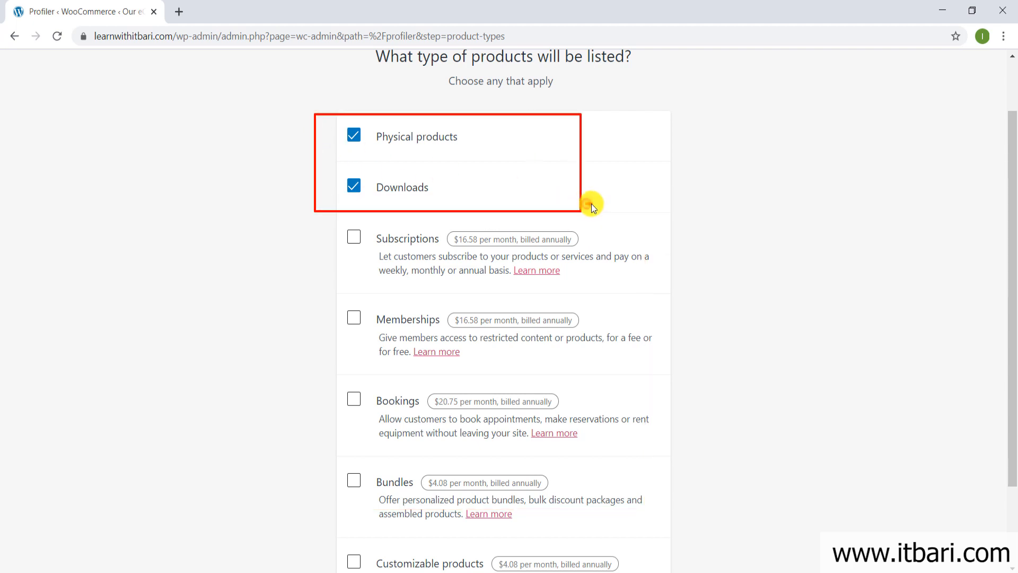
pyautogui.scroll(-2, 380, 327)
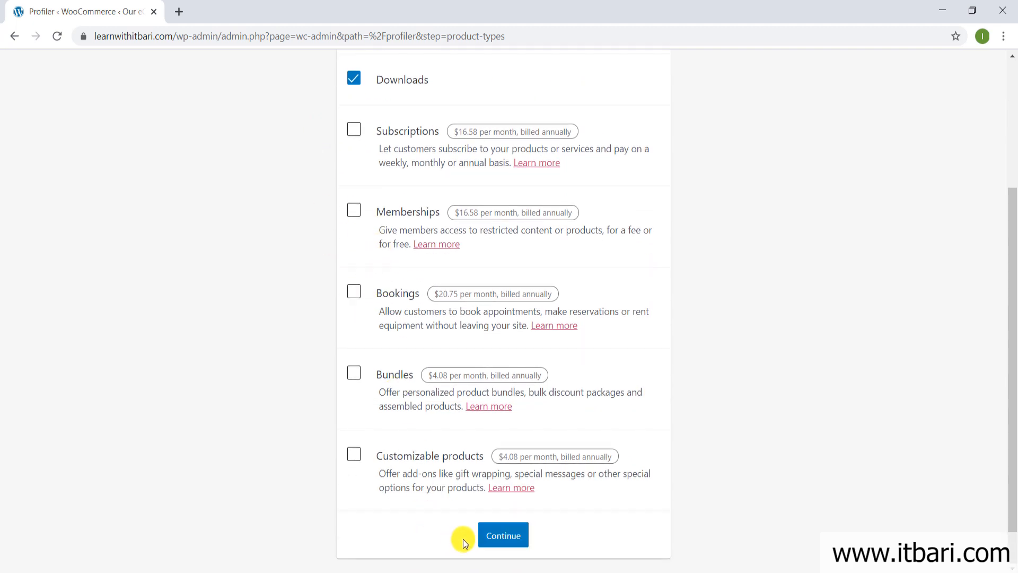
pyautogui.click(501, 534)
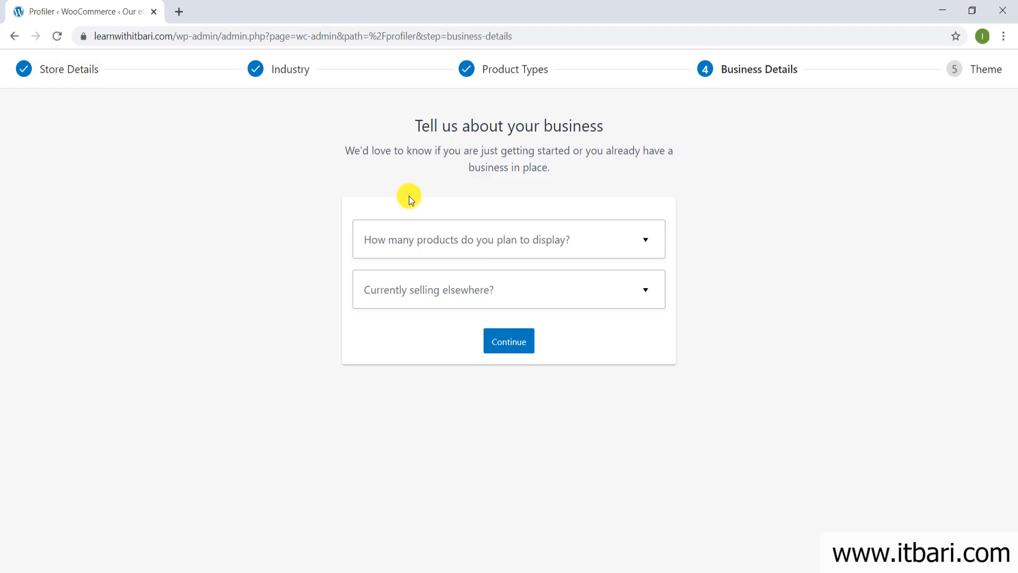
# Set the number of products planned for display to 1,000+ and answer No to currently selling elsewhere
pyautogui.click(452, 236)
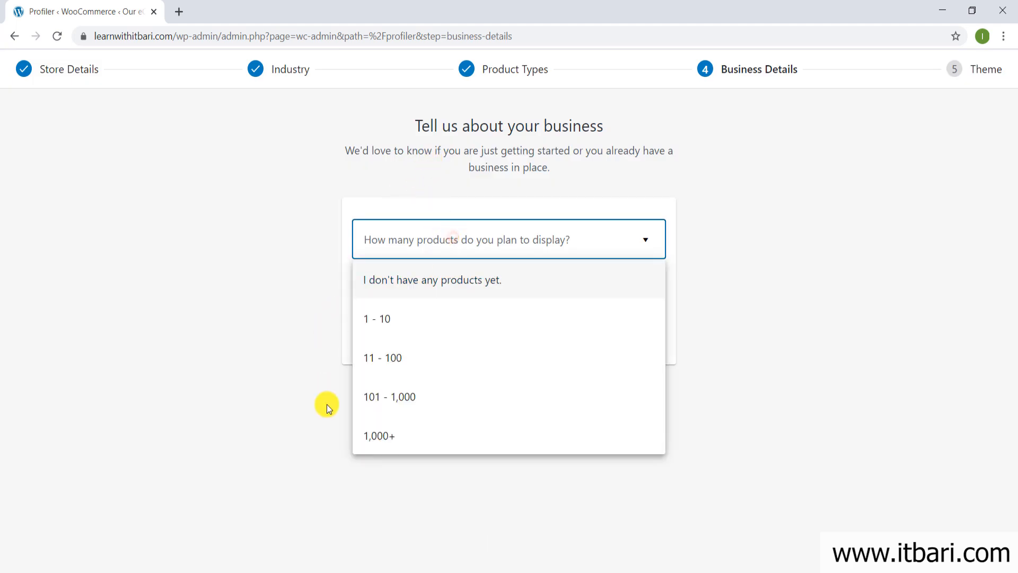
pyautogui.click(405, 437)
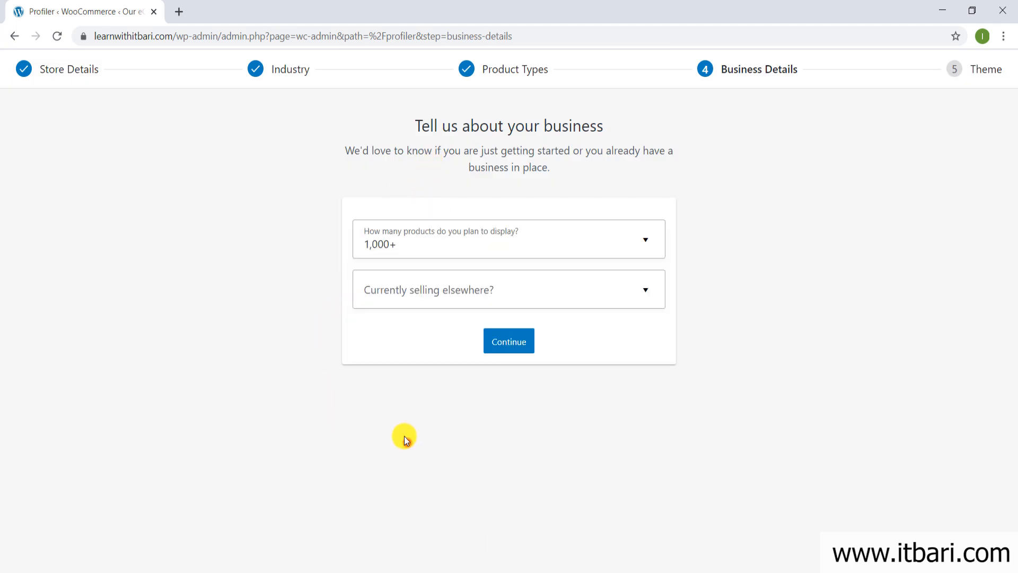
pyautogui.click(407, 302)
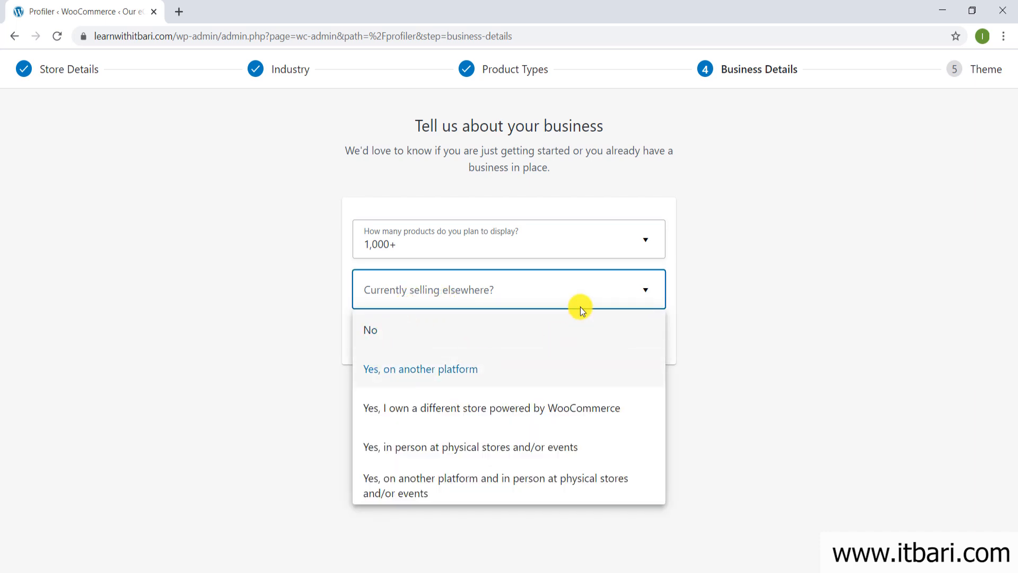
pyautogui.click(399, 332)
# Turn off the Facebook, Mailchimp and Google Ads extensions and continue to the theme selection
pyautogui.scroll(-2, 420, 313)
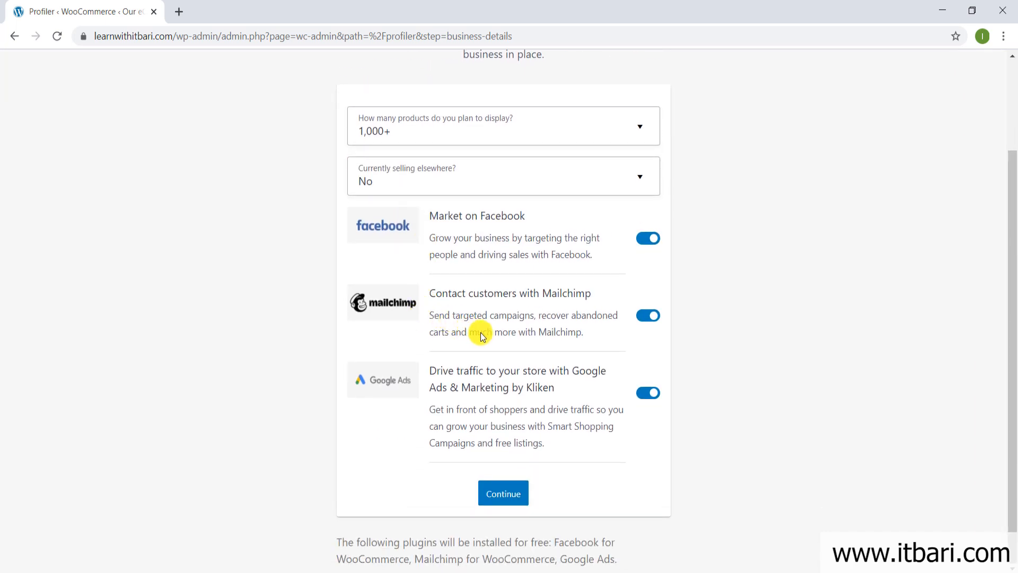
pyautogui.moveTo(334, 203)
pyautogui.mouseDown()
pyautogui.moveTo(777, 495)
pyautogui.moveTo(715, 491)
pyautogui.moveTo(719, 509)
pyautogui.mouseUp()
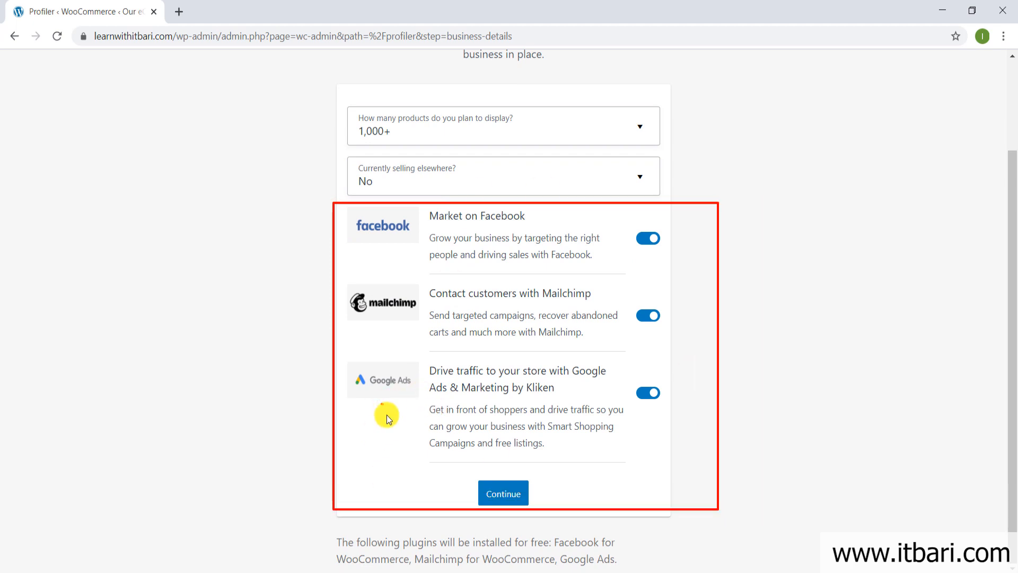
pyautogui.press('Escape')
pyautogui.click(647, 238)
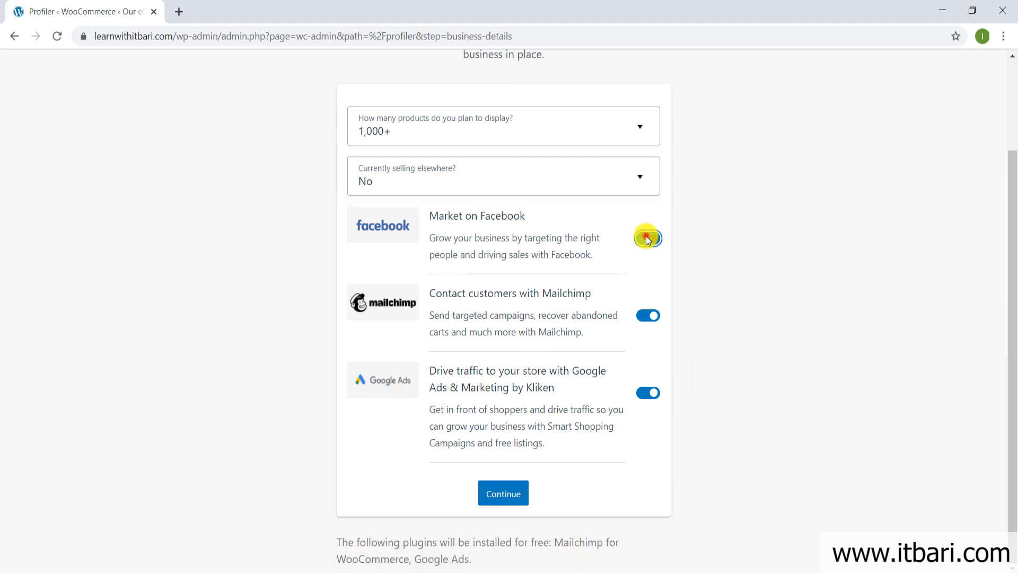
pyautogui.click(649, 313)
pyautogui.click(646, 410)
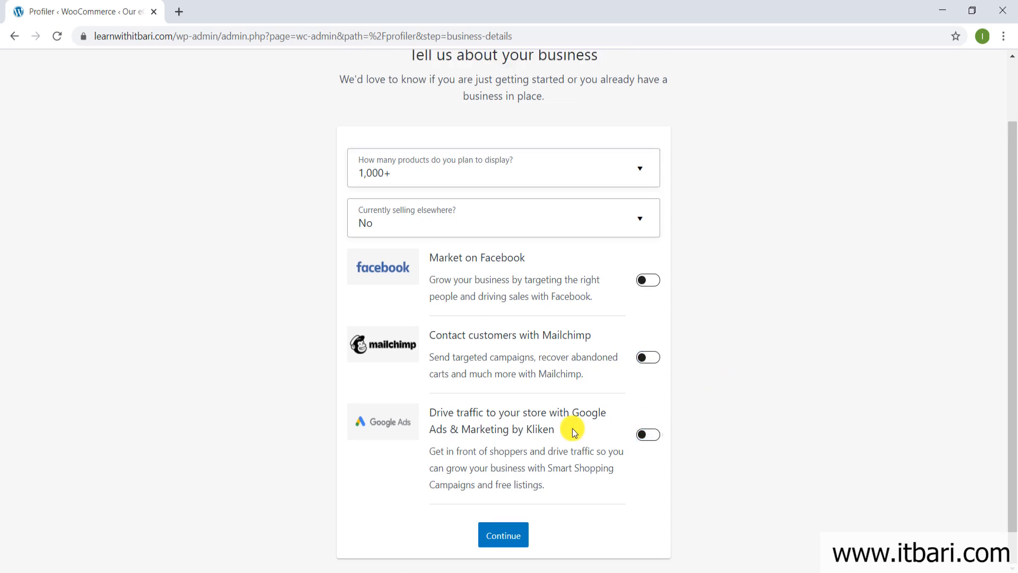
pyautogui.click(508, 539)
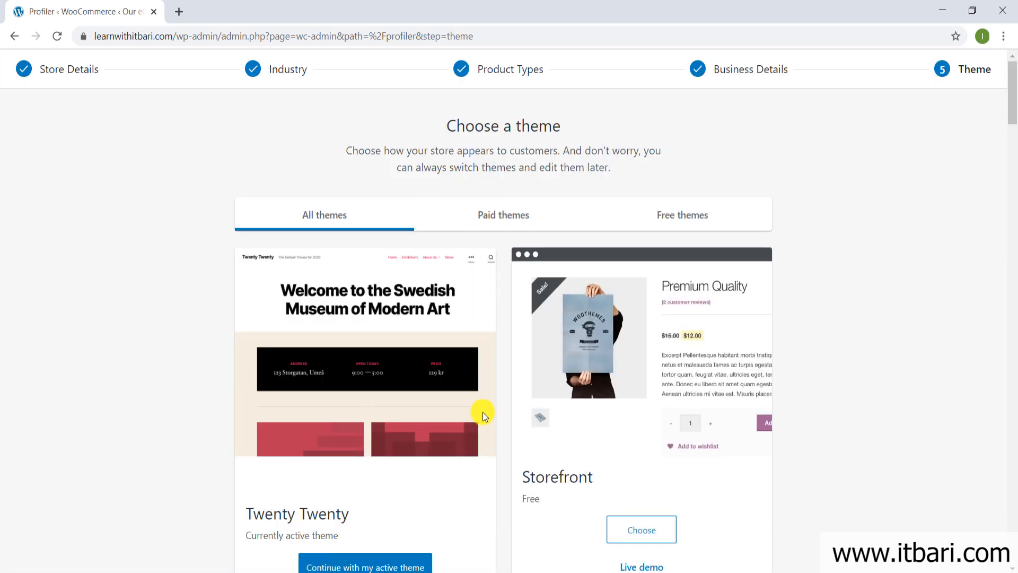
# Look over the offered store themes and continue with the active Twenty Twenty theme
pyautogui.scroll(-3, 483, 412)
pyautogui.scroll(-3, 510, 393)
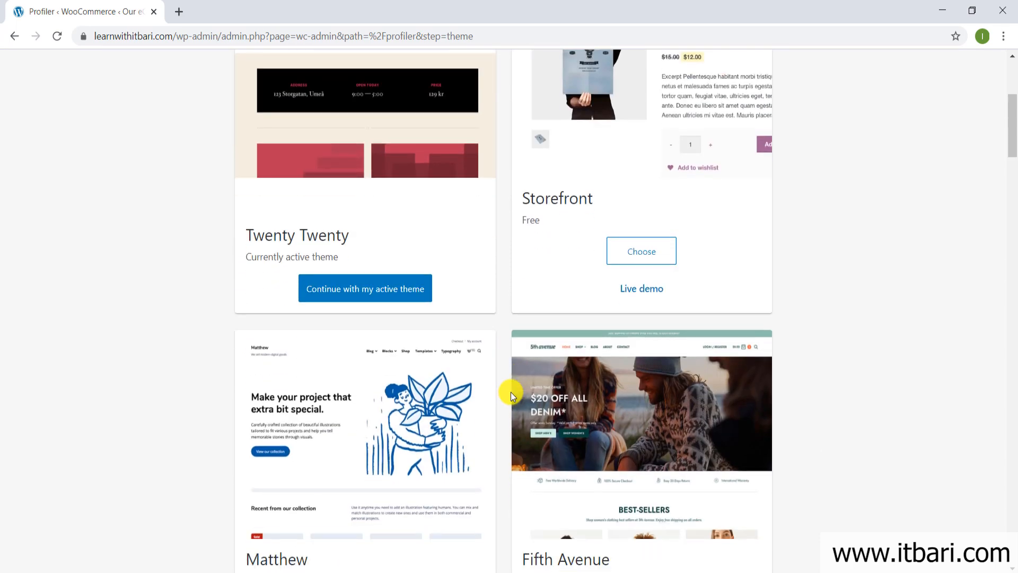
pyautogui.scroll(6, 511, 392)
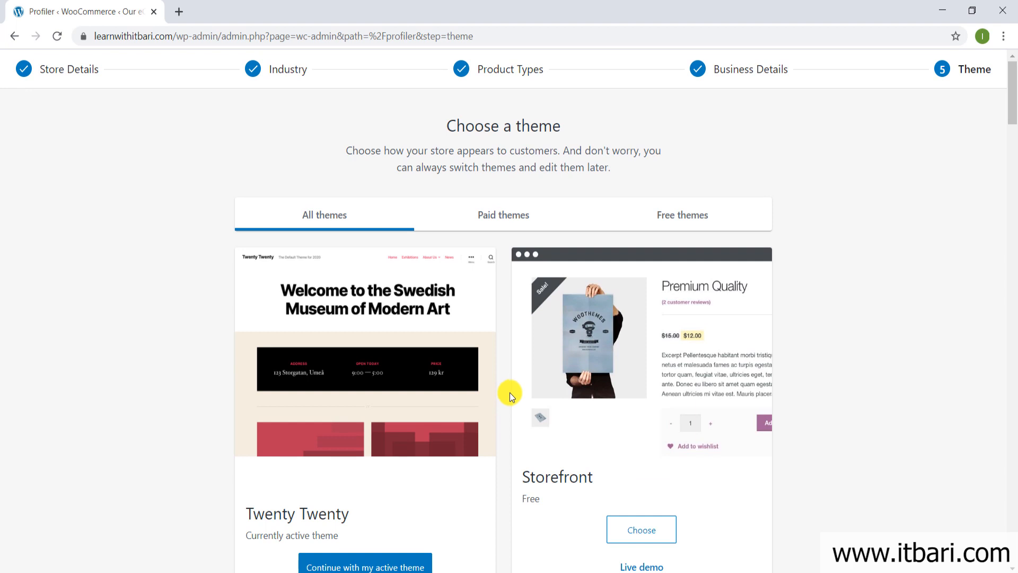
pyautogui.scroll(-2, 440, 418)
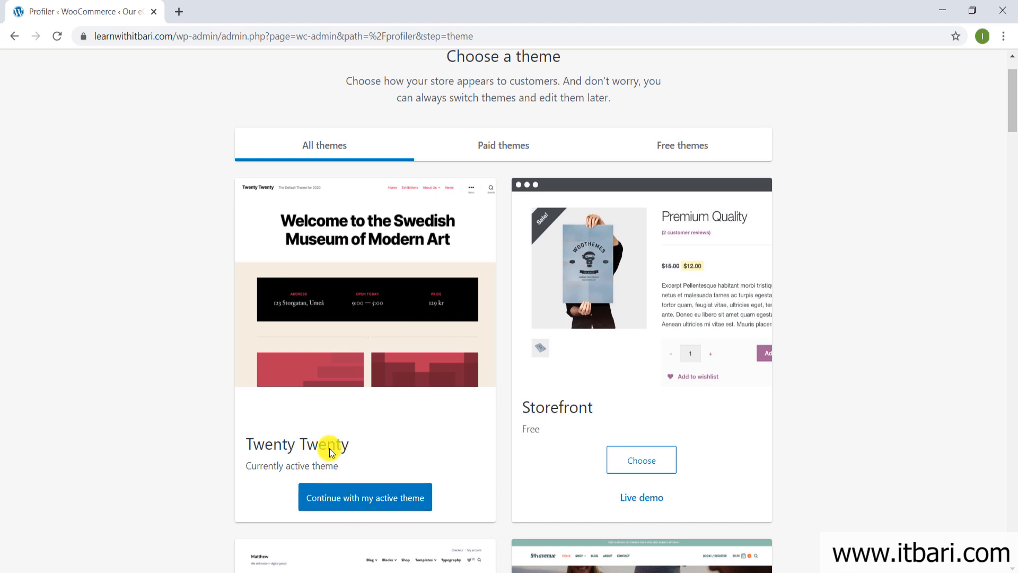
pyautogui.scroll(-1, 330, 469)
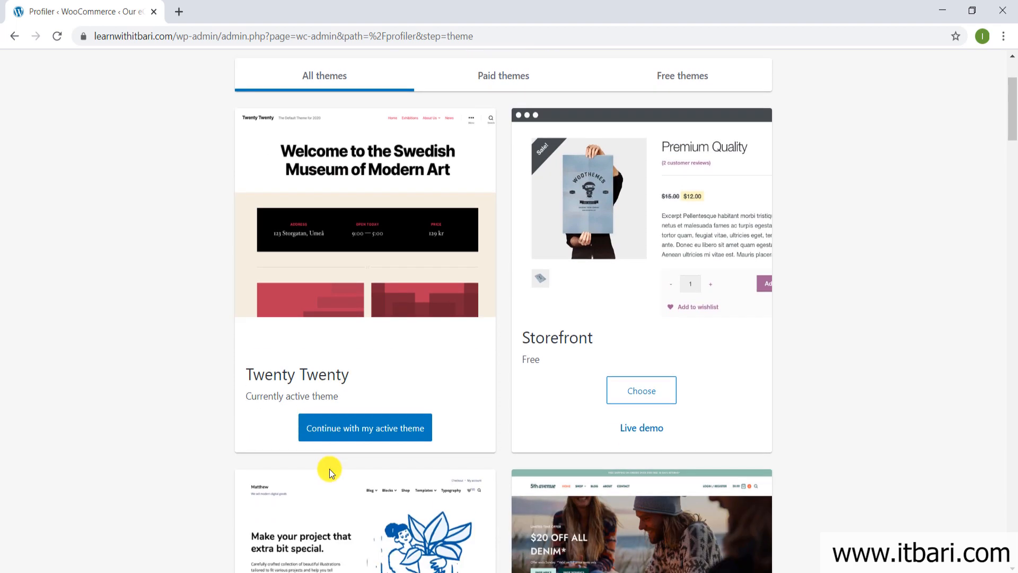
pyautogui.click(338, 435)
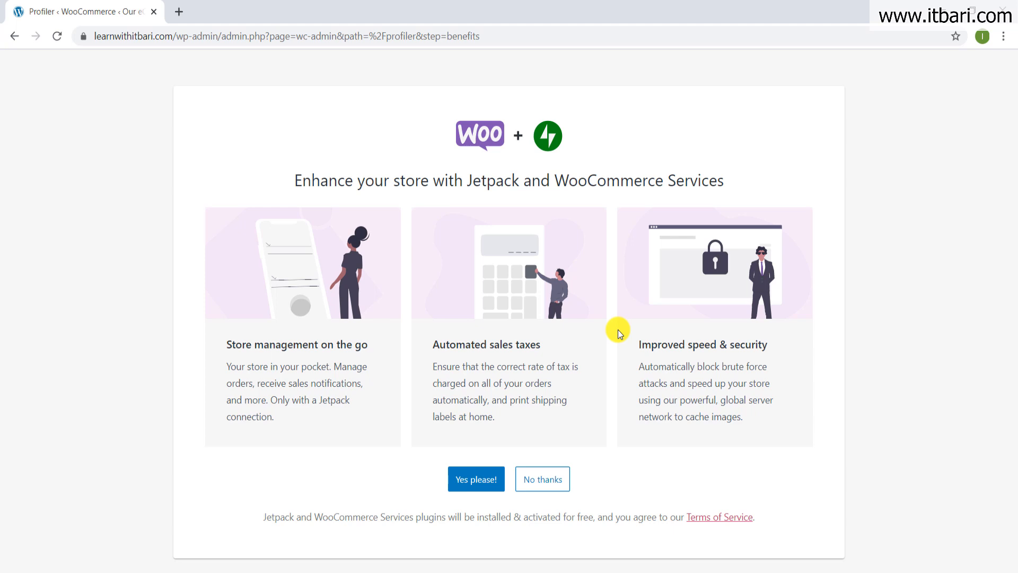
# Accept installing Jetpack and WooCommerce Services, and choose to sign in with an existing account instead of creating one
pyautogui.click(485, 485)
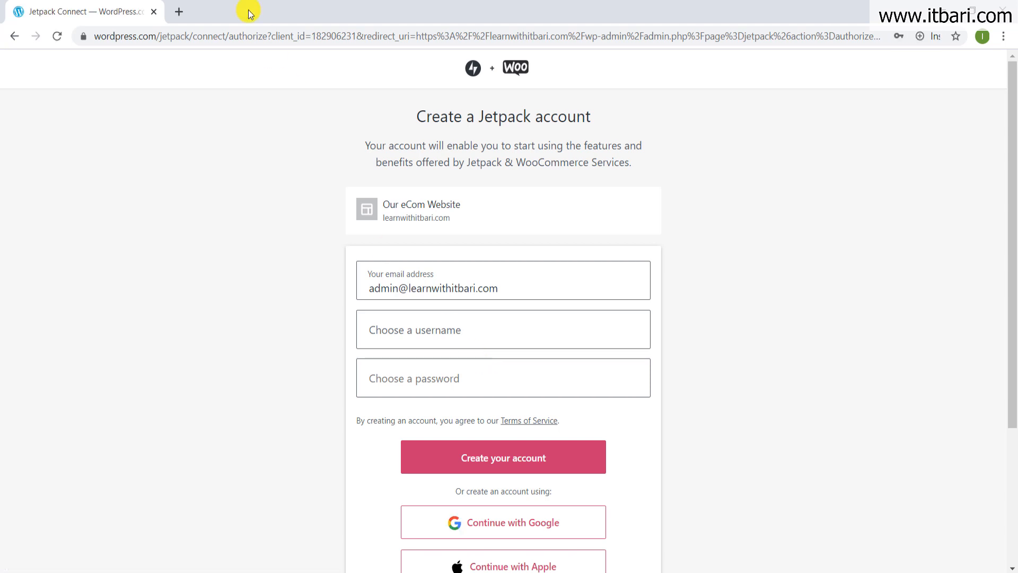
pyautogui.scroll(-1, 400, 312)
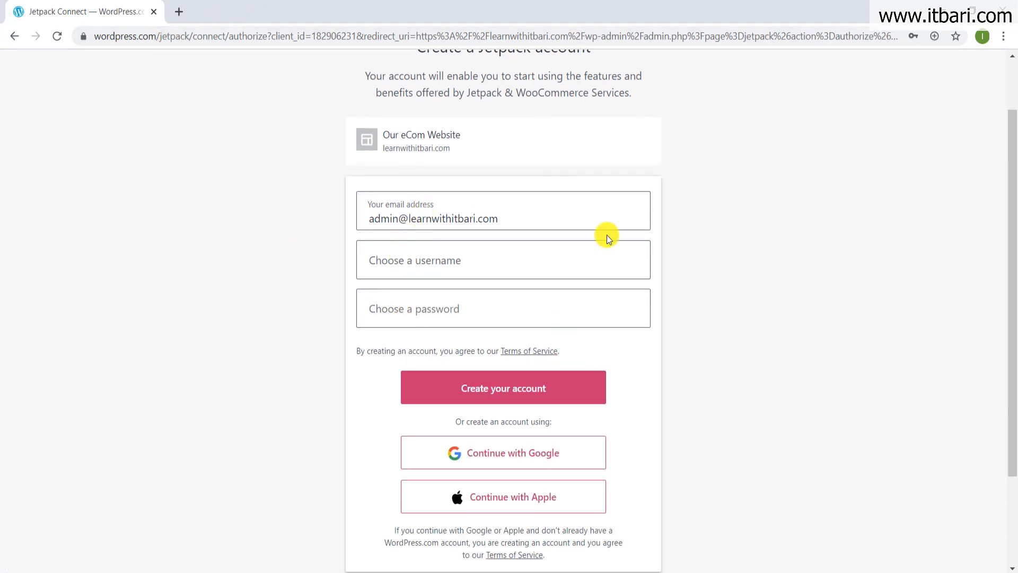
pyautogui.scroll(-2, 501, 431)
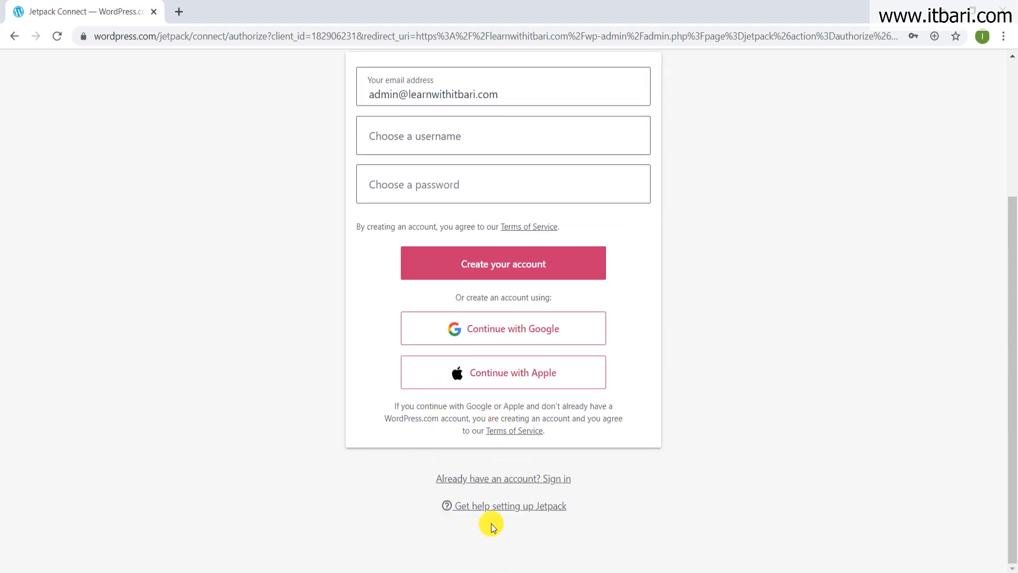
pyautogui.click(566, 483)
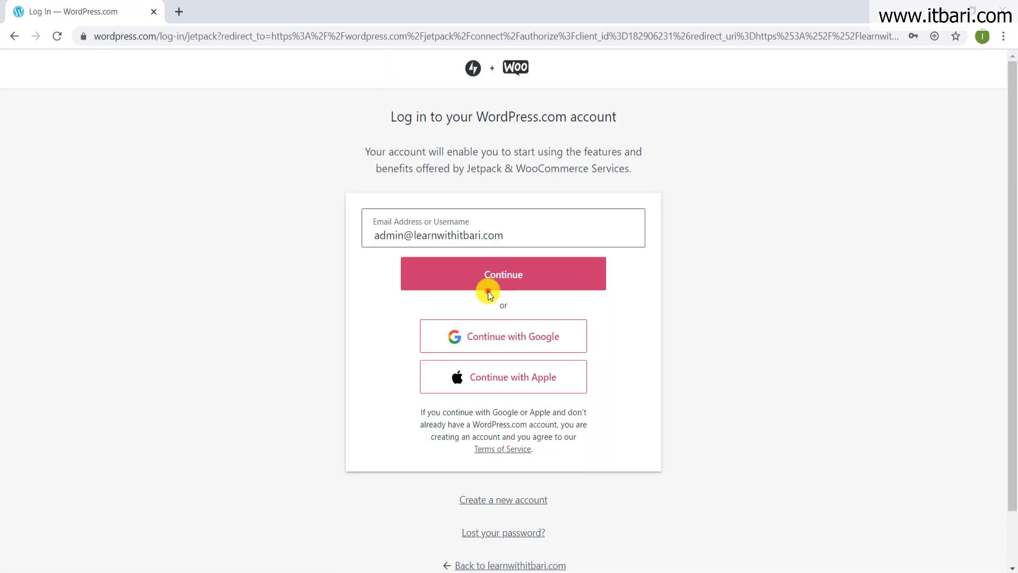
# Log in to the WordPress.com account with the prefilled e-mail address and saved password
pyautogui.click(483, 276)
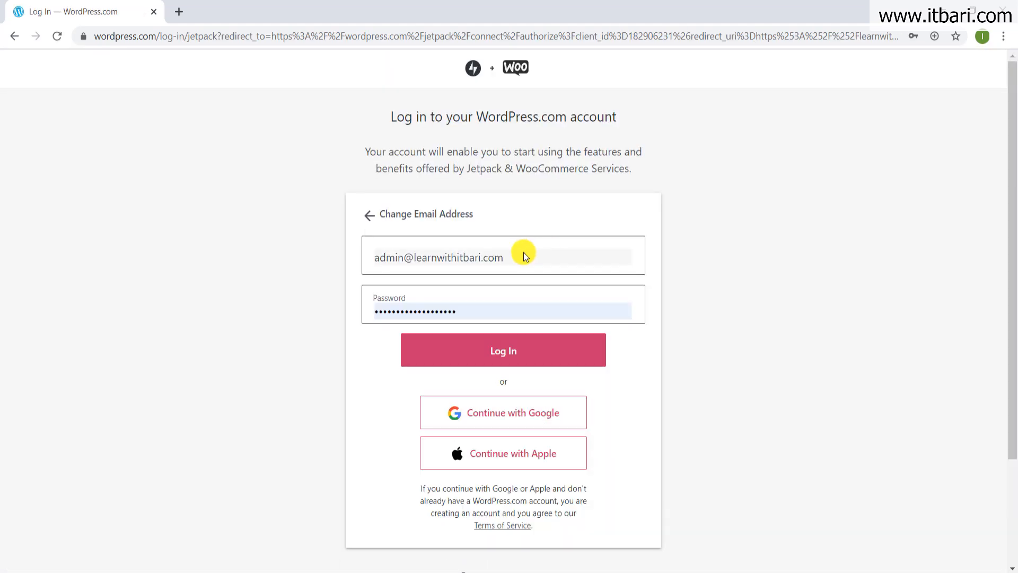
pyautogui.click(479, 349)
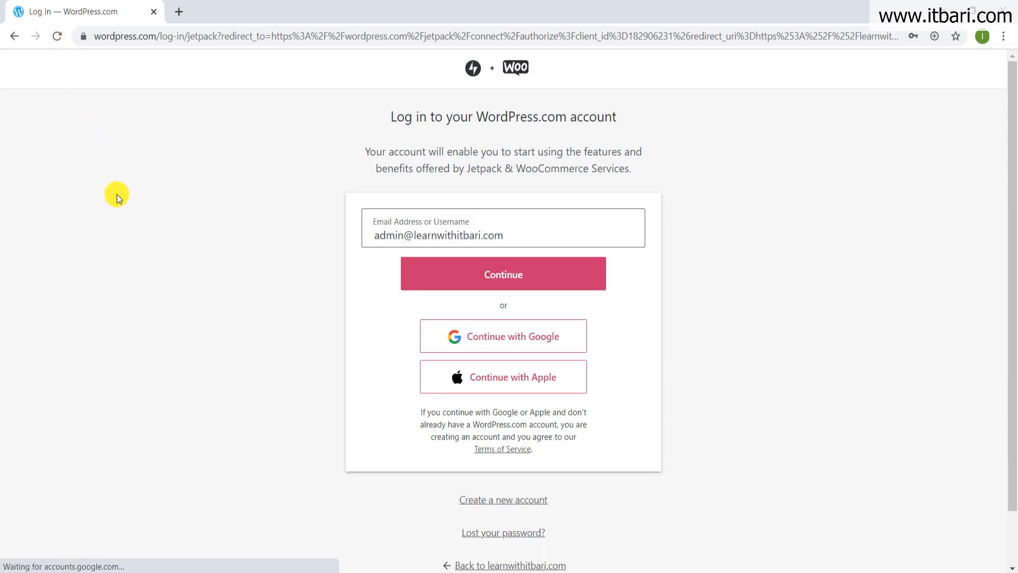
pyautogui.click(526, 284)
pyautogui.click(514, 359)
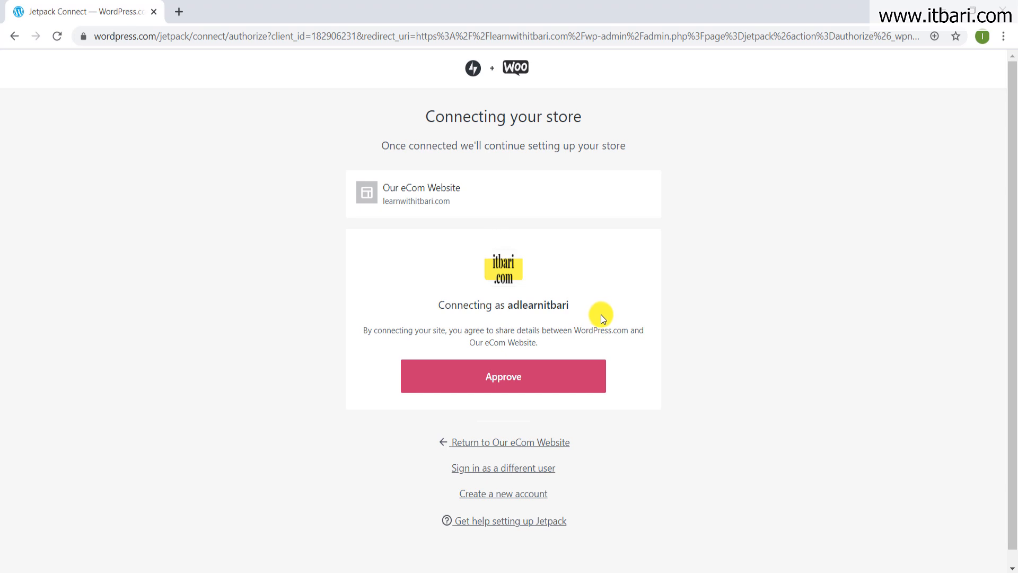
# Approve connecting the store to the WordPress.com account and dismiss the WooCommerce welcome tour
pyautogui.click(581, 364)
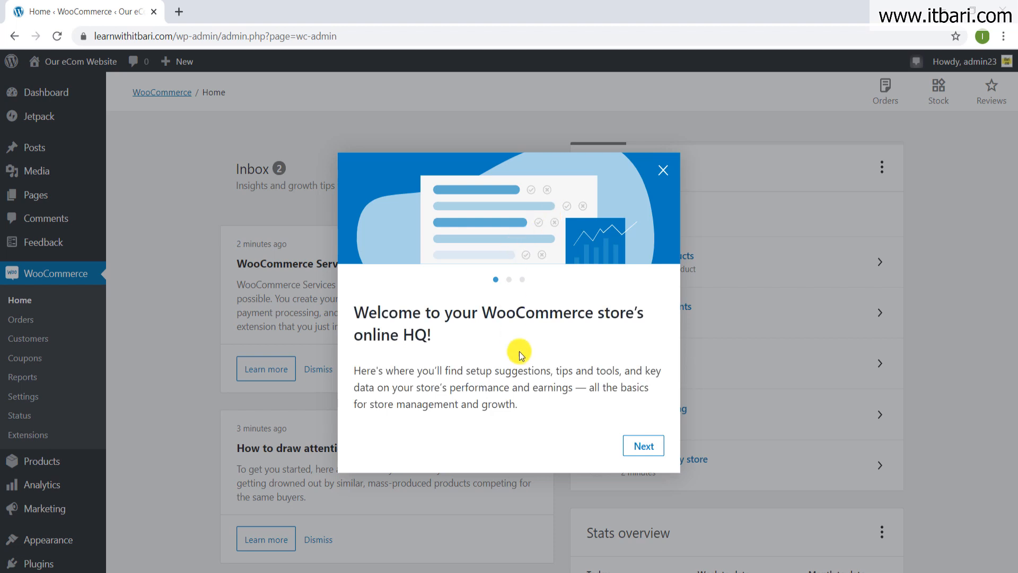
pyautogui.click(643, 445)
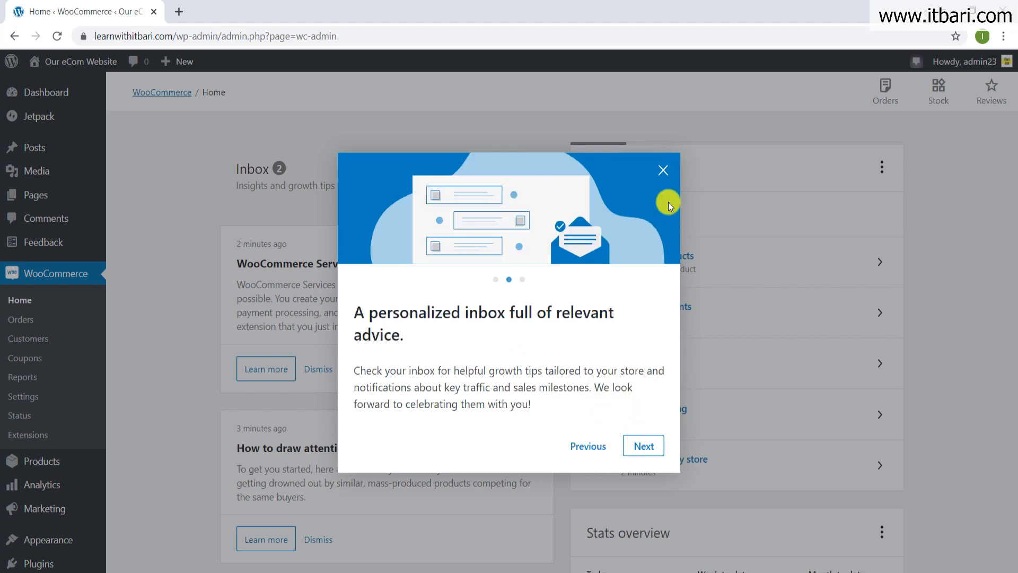
pyautogui.click(665, 168)
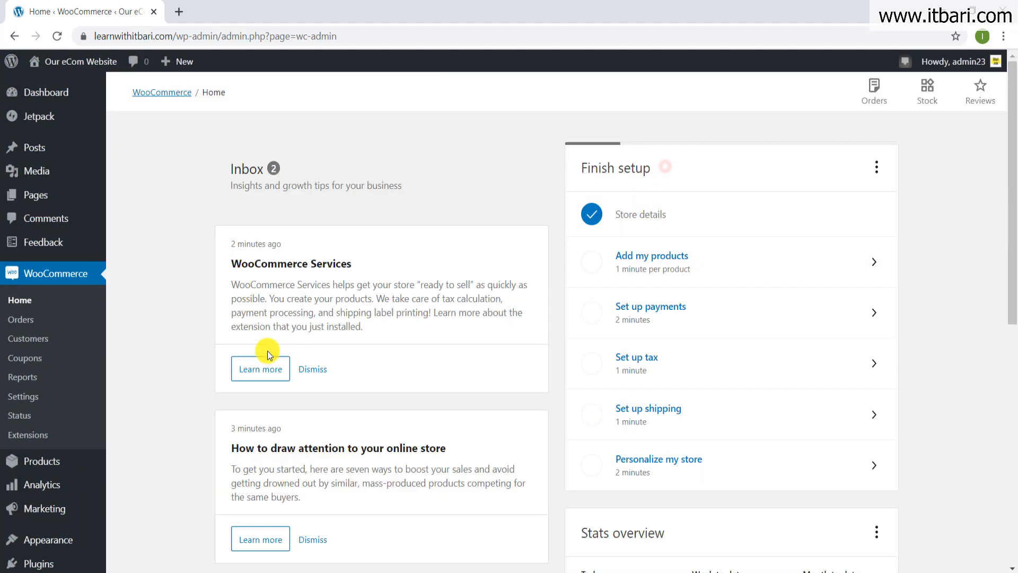
# Open the site's public home page alongside the admin and examine its content and WooCommerce page links
pyautogui.rightClick(78, 60)
pyautogui.click(90, 70)
pyautogui.click(229, 13)
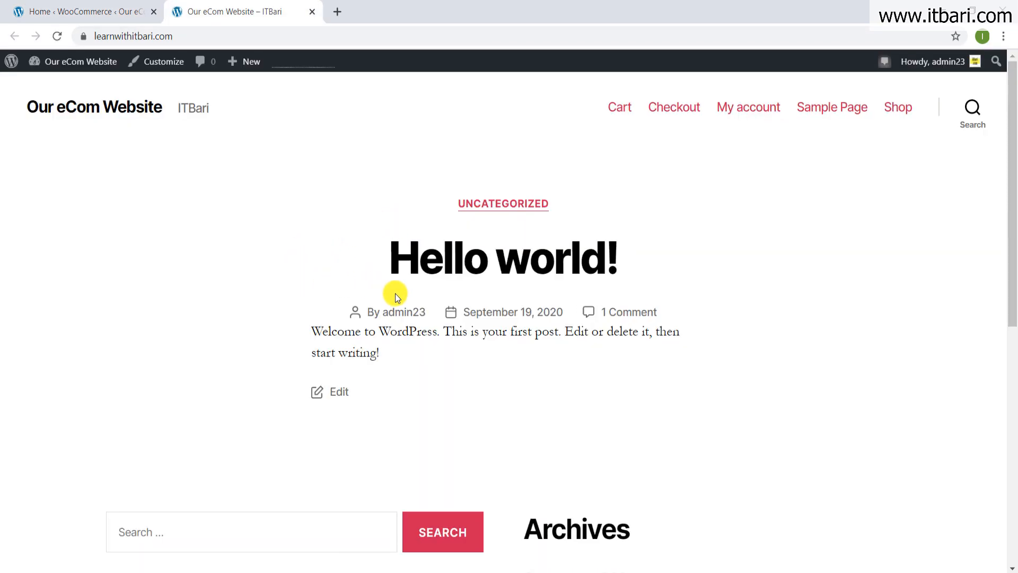
pyautogui.scroll(-8, 397, 292)
pyautogui.scroll(8, 400, 287)
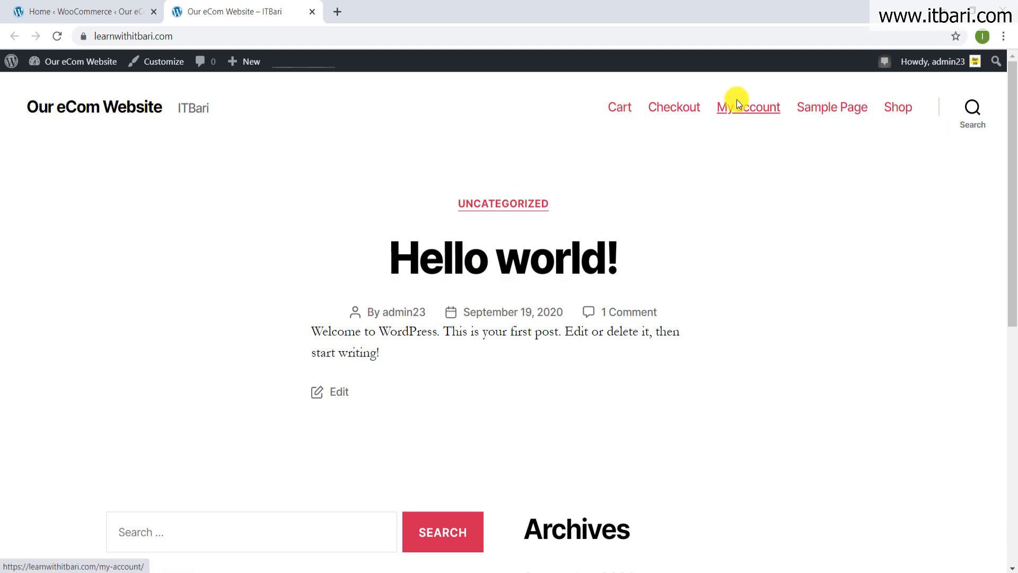
# Return to the WooCommerce admin home and examine the WooCommerce, Products, Analytics and Marketing sections
pyautogui.click(45, 12)
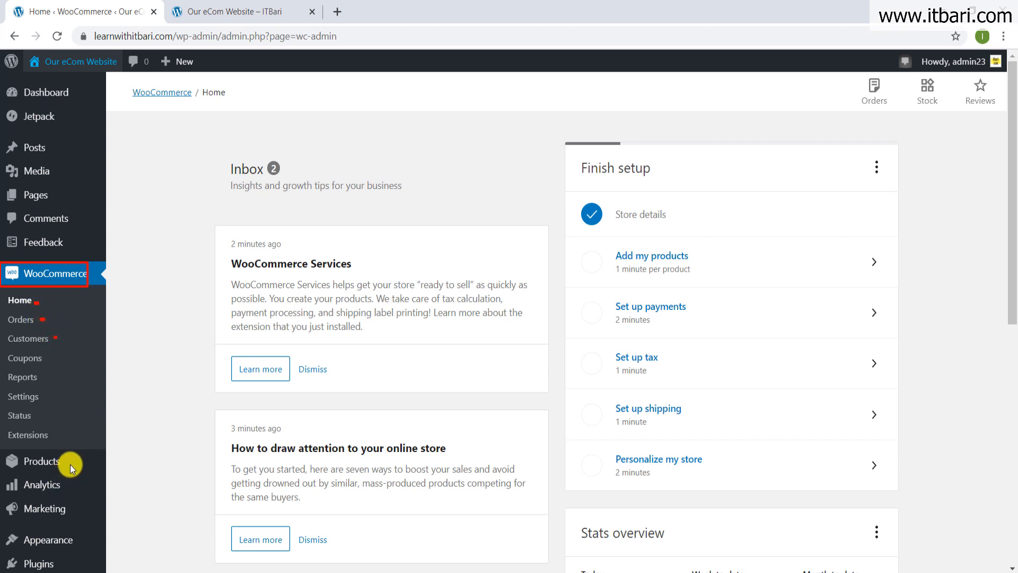
pyautogui.moveTo(66, 461)
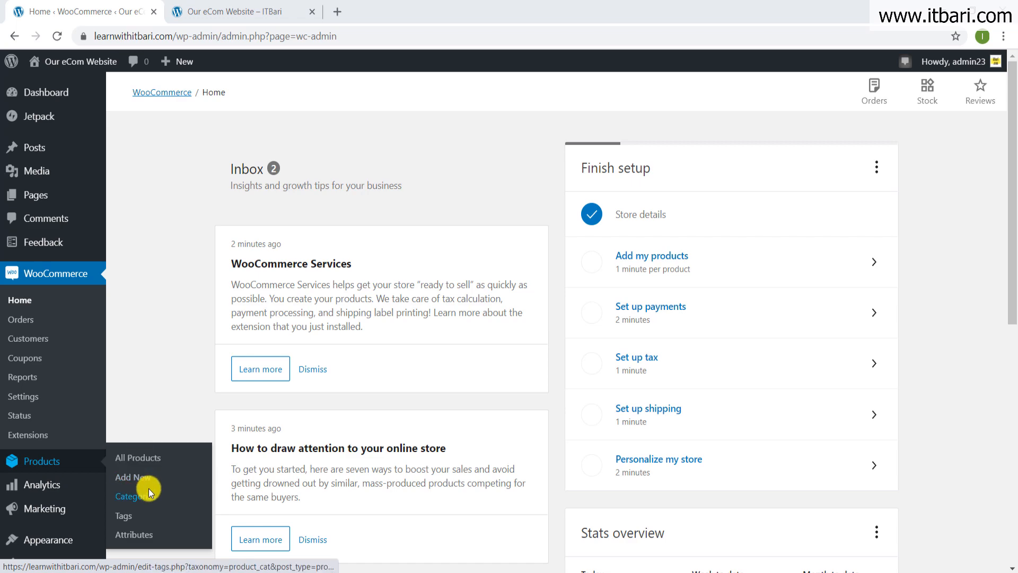
pyautogui.scroll(-4, 207, 372)
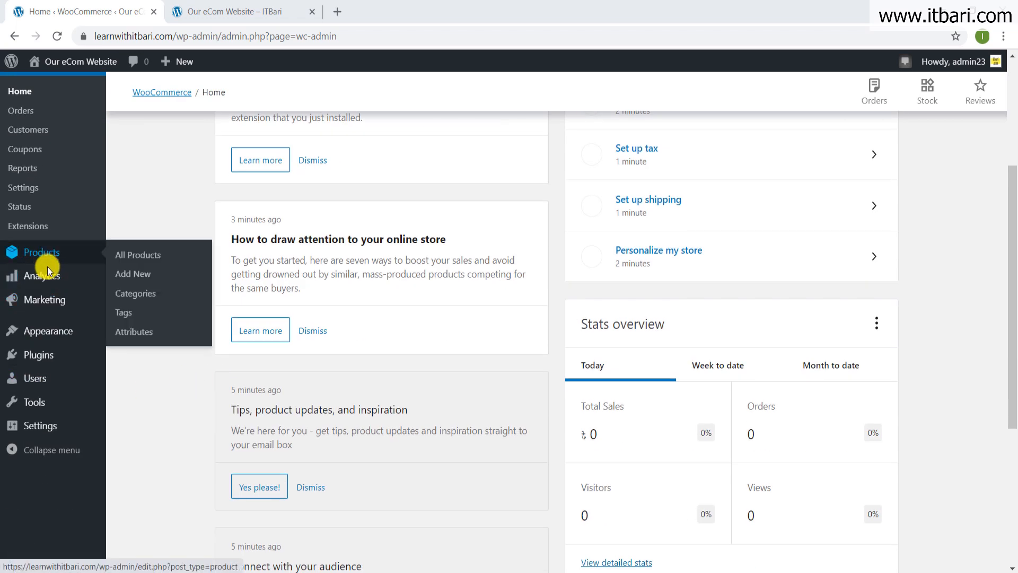
pyautogui.moveTo(56, 305)
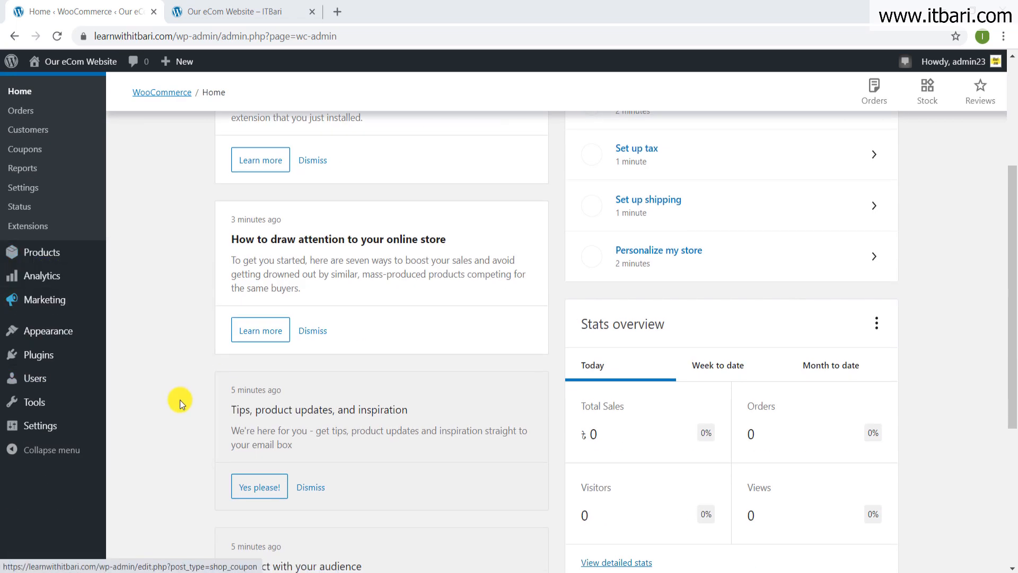
pyautogui.scroll(4, 181, 400)
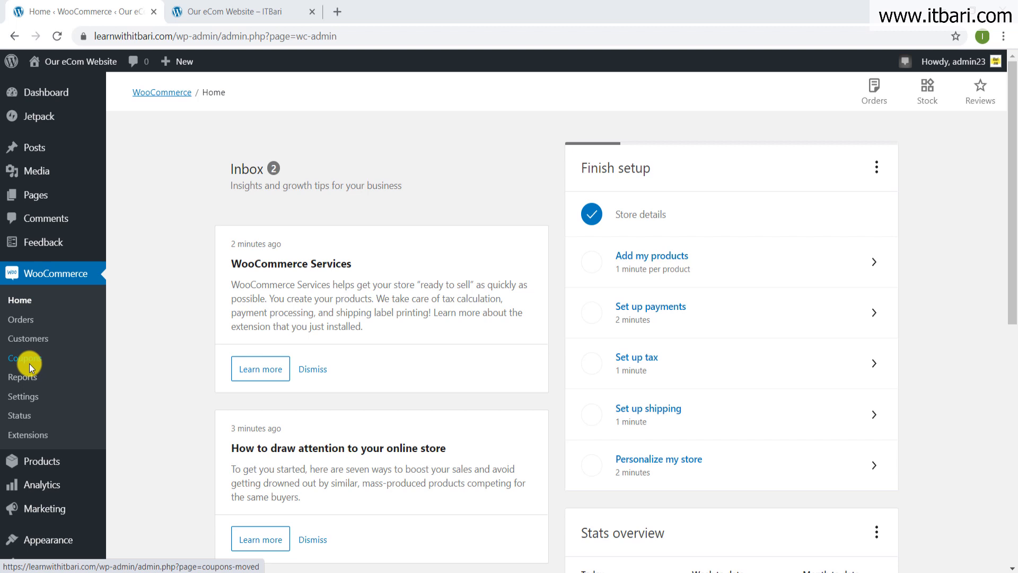
pyautogui.scroll(-1, 29, 372)
pyautogui.moveTo(35, 396)
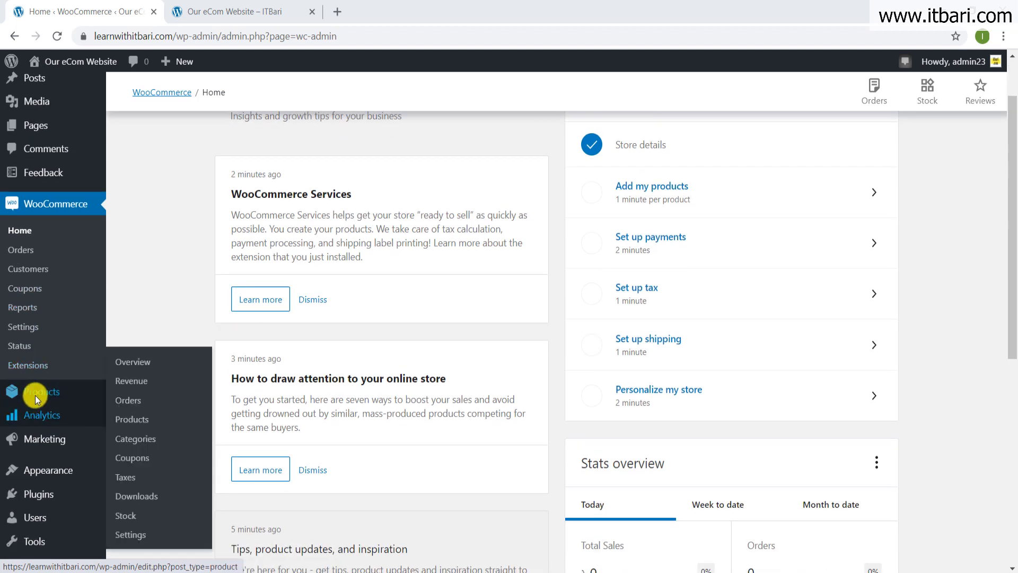
pyautogui.scroll(1, 38, 390)
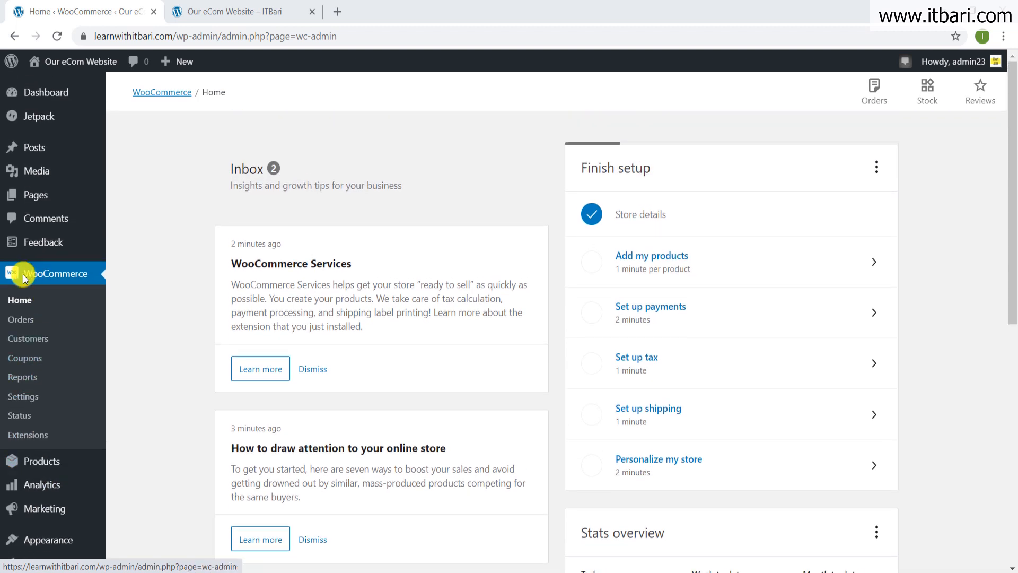
# Open the list of all site pages and review the Cart, Checkout, My account and Shop pages
pyautogui.click(41, 201)
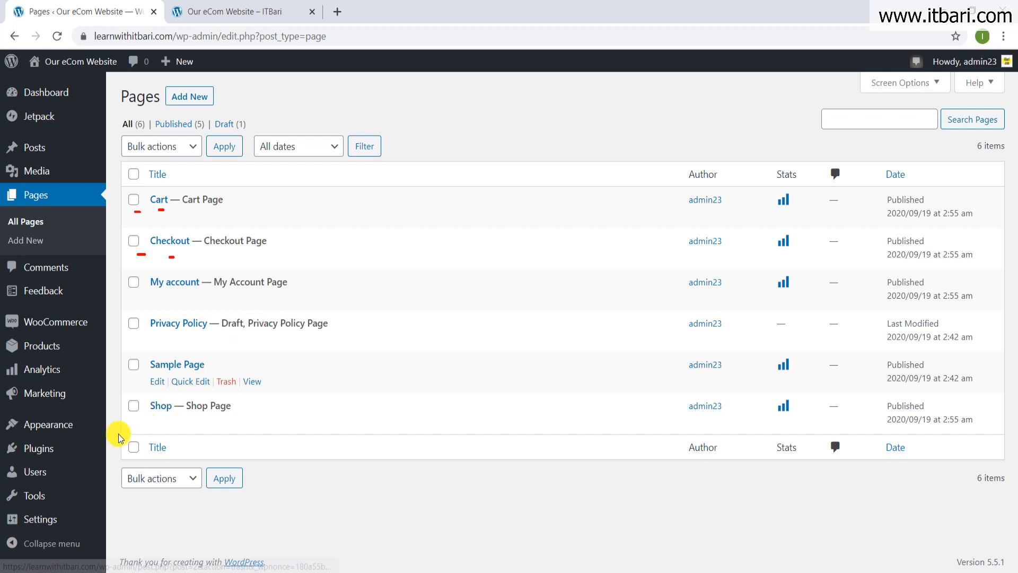
pyautogui.moveTo(121, 396); pyautogui.dragTo(272, 418)
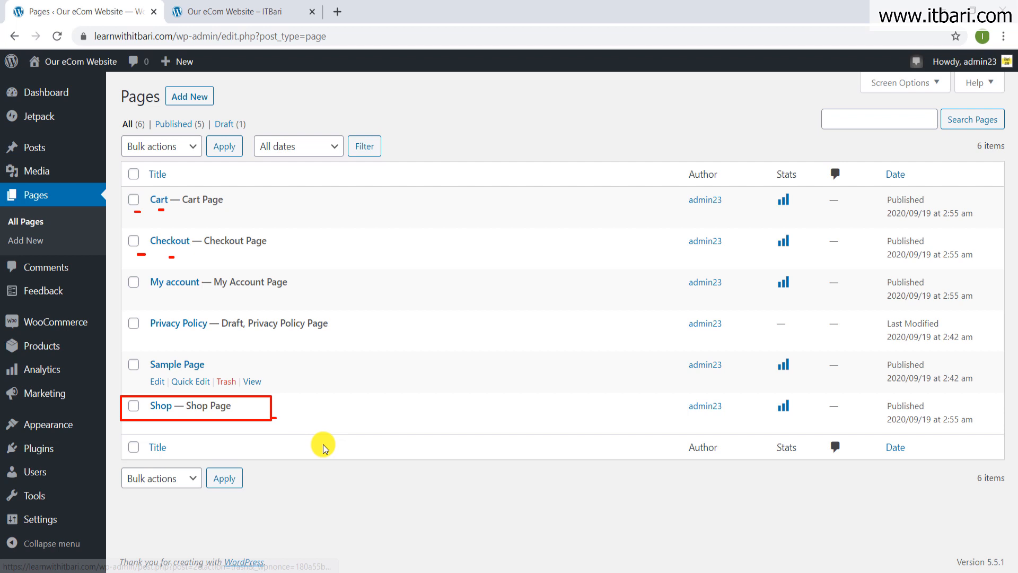
pyautogui.hotkey('ctrl', 'z')
pyautogui.hotkey('ctrl', 'z')
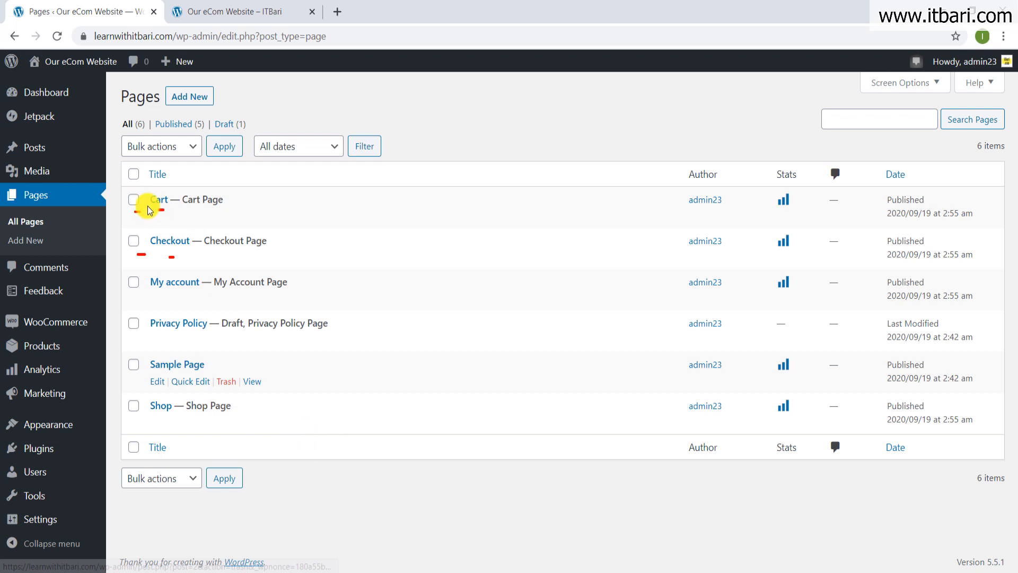
pyautogui.moveTo(123, 187); pyautogui.dragTo(252, 214)
pyautogui.moveTo(124, 231)
pyautogui.mouseDown()
pyautogui.moveTo(216, 255)
pyautogui.moveTo(280, 252)
pyautogui.mouseUp()
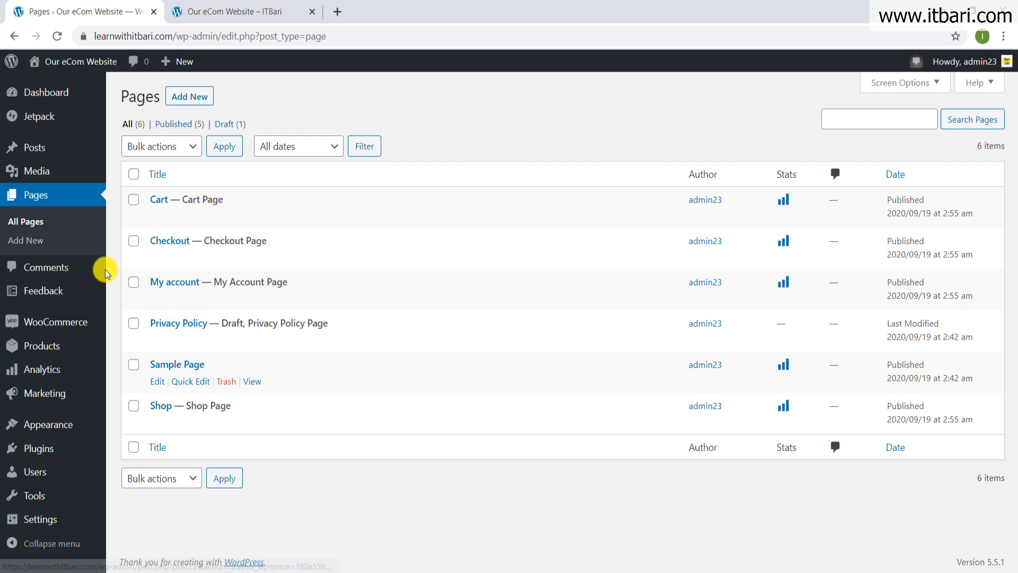
pyautogui.moveTo(111, 263)
pyautogui.mouseDown()
pyautogui.moveTo(192, 305)
pyautogui.moveTo(322, 306)
pyautogui.mouseUp()
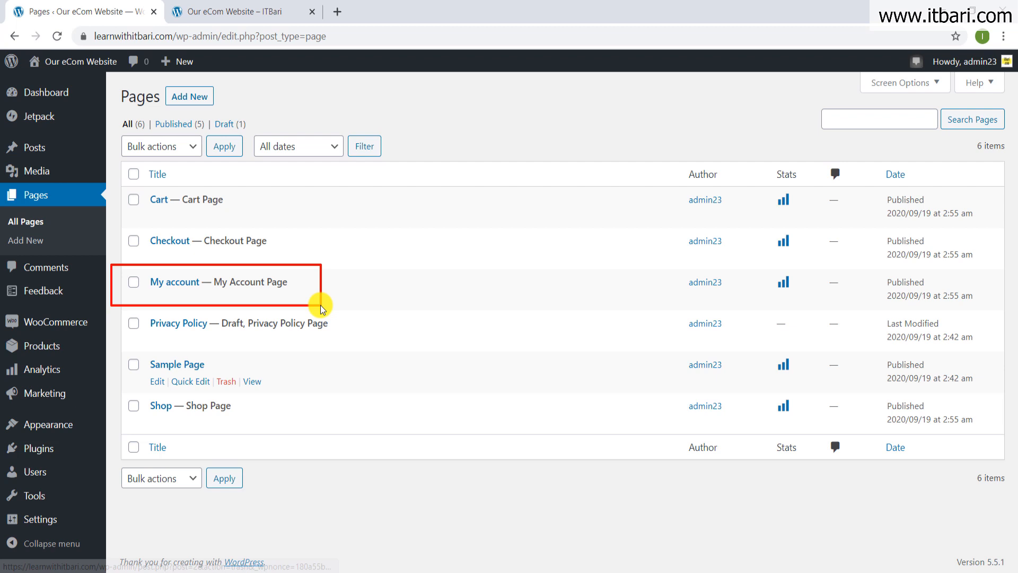
pyautogui.moveTo(321, 308); pyautogui.dragTo(354, 310)
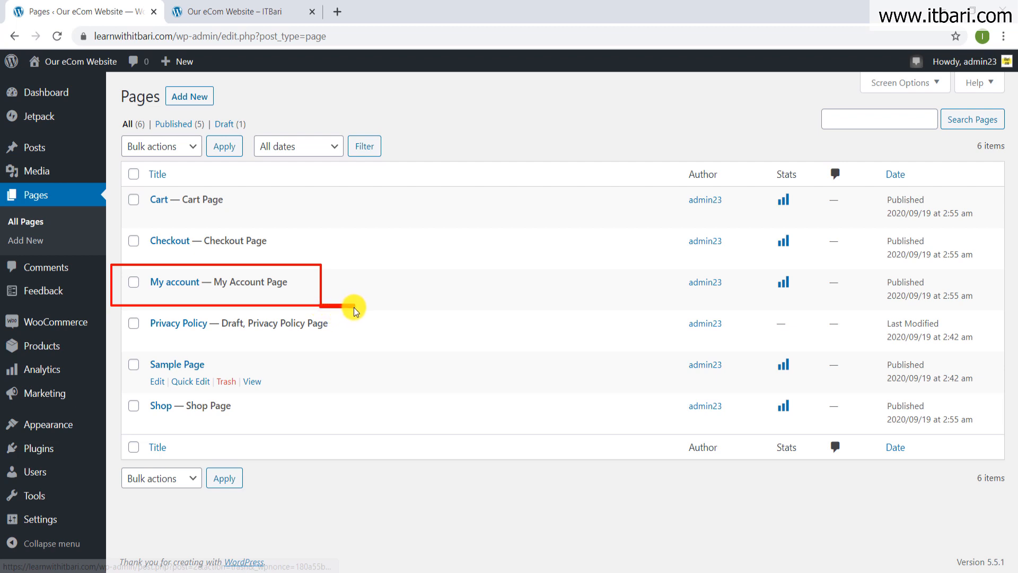
pyautogui.press('Escape')
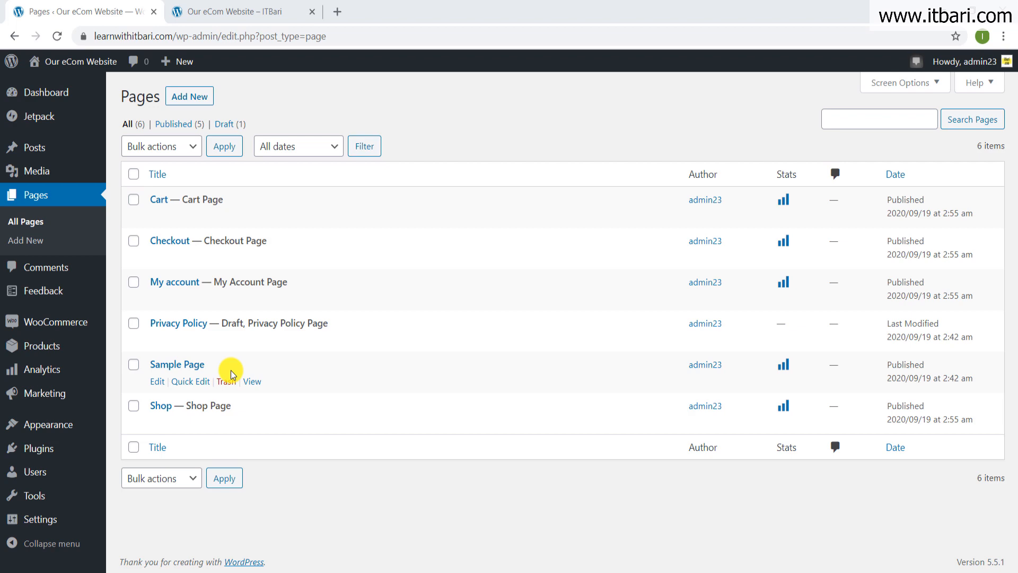
# Switch to the site's public home page, look through its content, and return to the list of pages
pyautogui.click(196, 11)
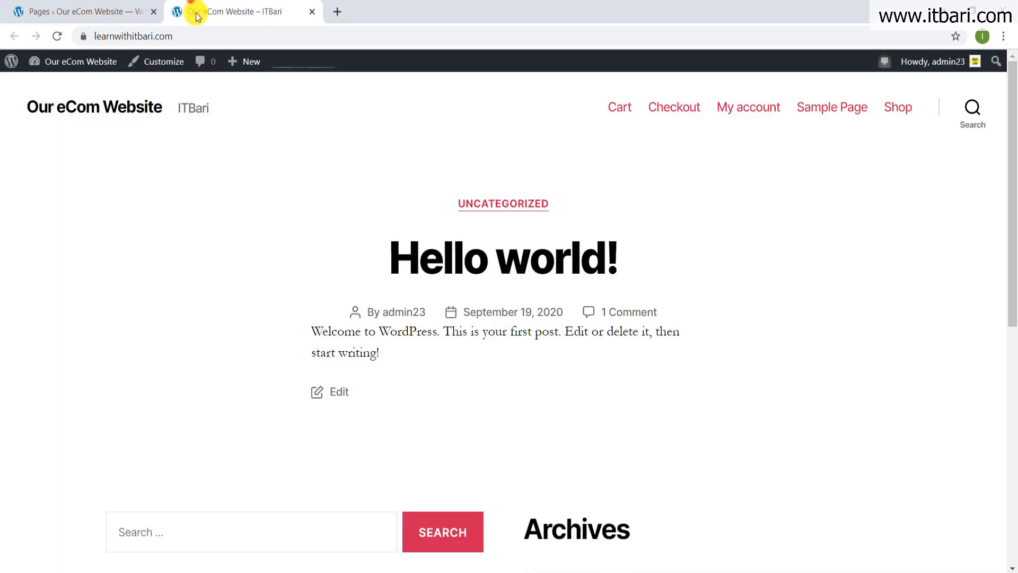
pyautogui.scroll(-8, 387, 390)
pyautogui.scroll(8, 389, 391)
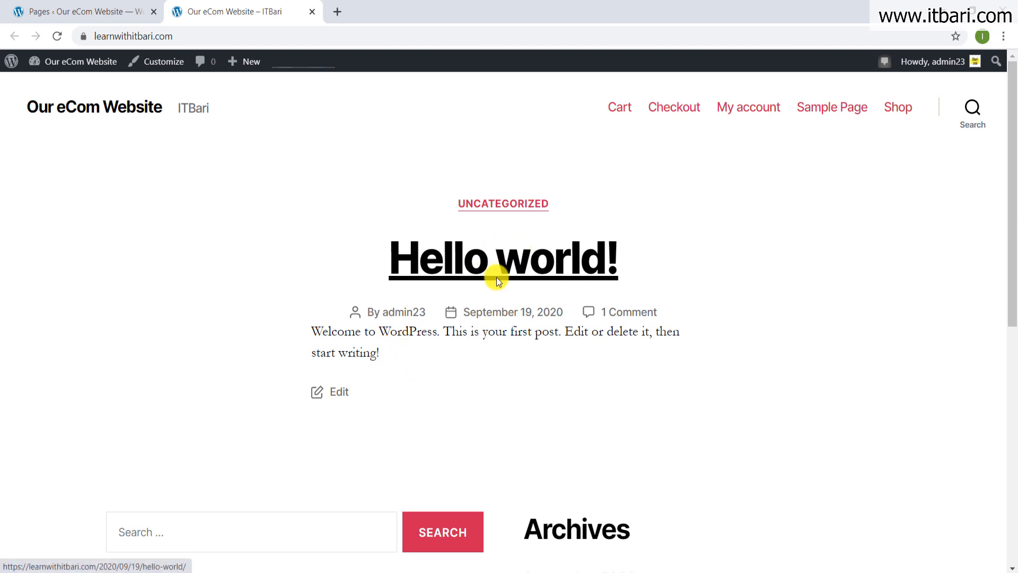
pyautogui.click(86, 11)
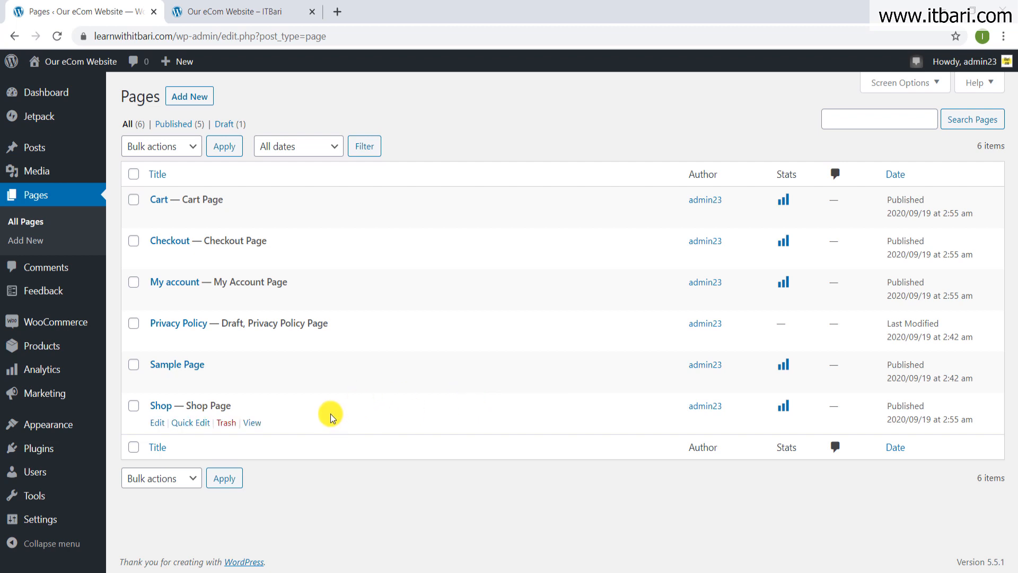
# Start a new WooCommerce product and name it "Demo Product"
pyautogui.moveTo(81, 349)
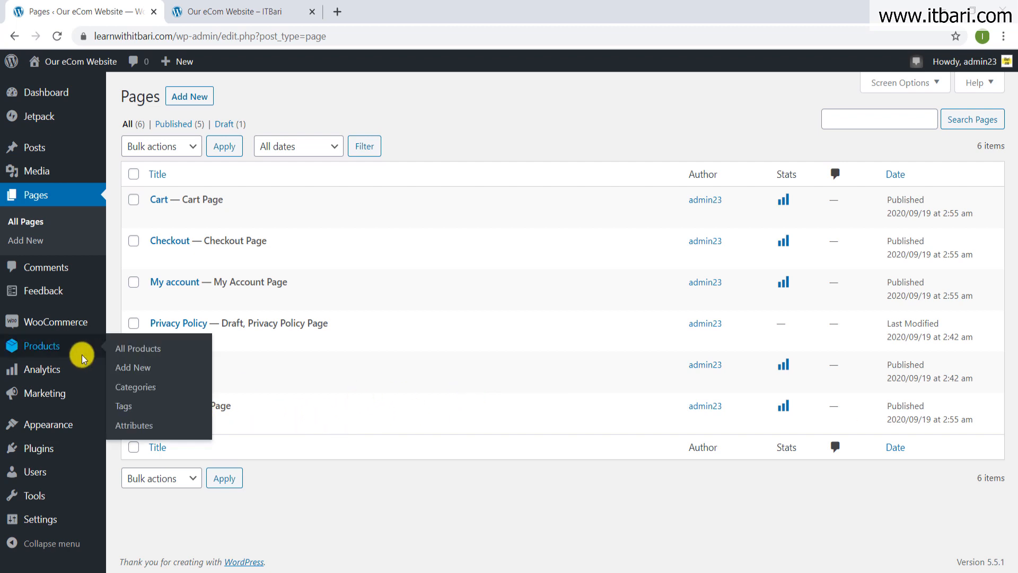
pyautogui.click(130, 368)
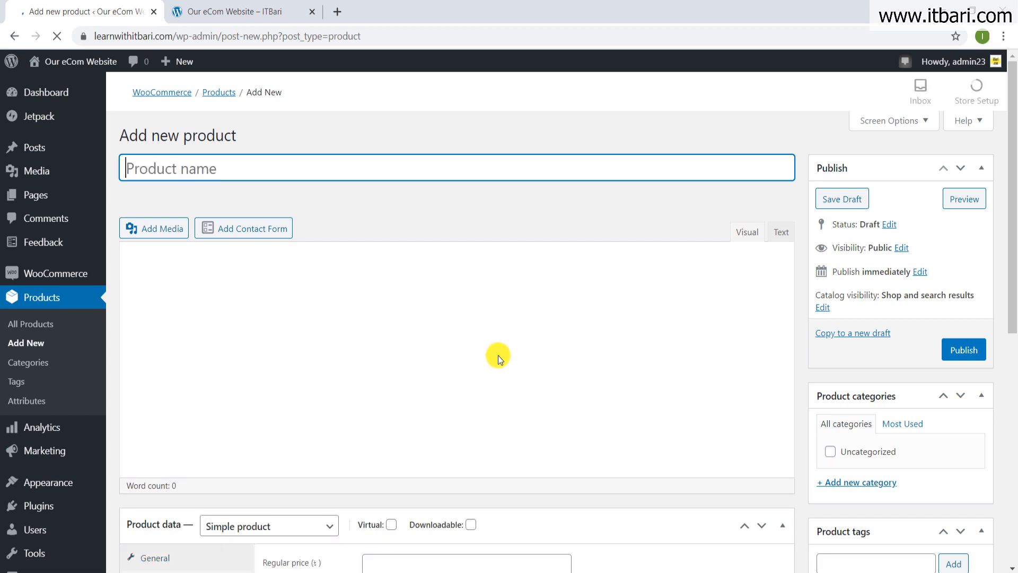
pyautogui.click(390, 177)
pyautogui.write('Demo Product')
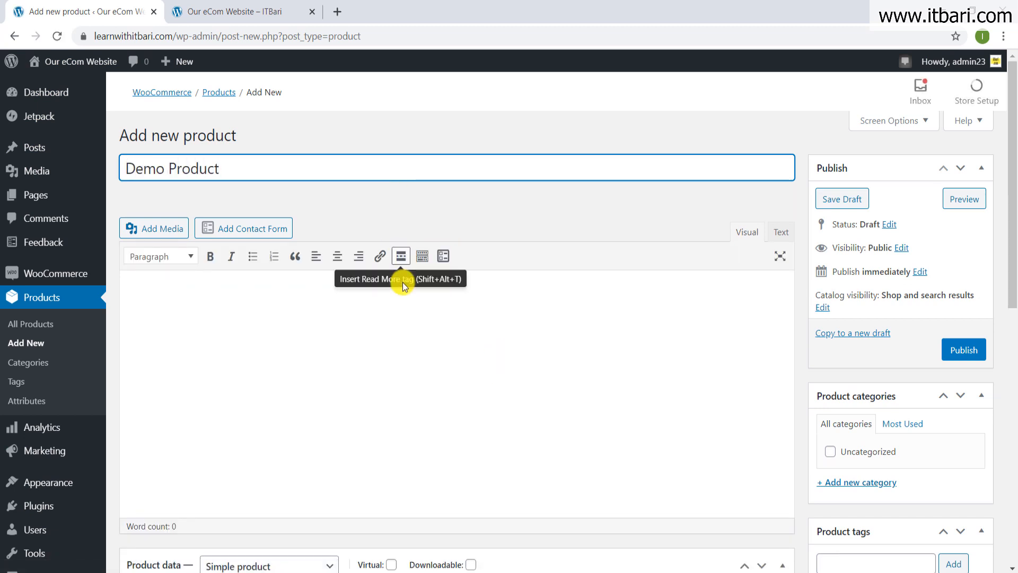
# Write "Demo Description" as the product's main description
pyautogui.click(406, 313)
pyautogui.scroll(-3, 425, 387)
pyautogui.scroll(3, 278, 355)
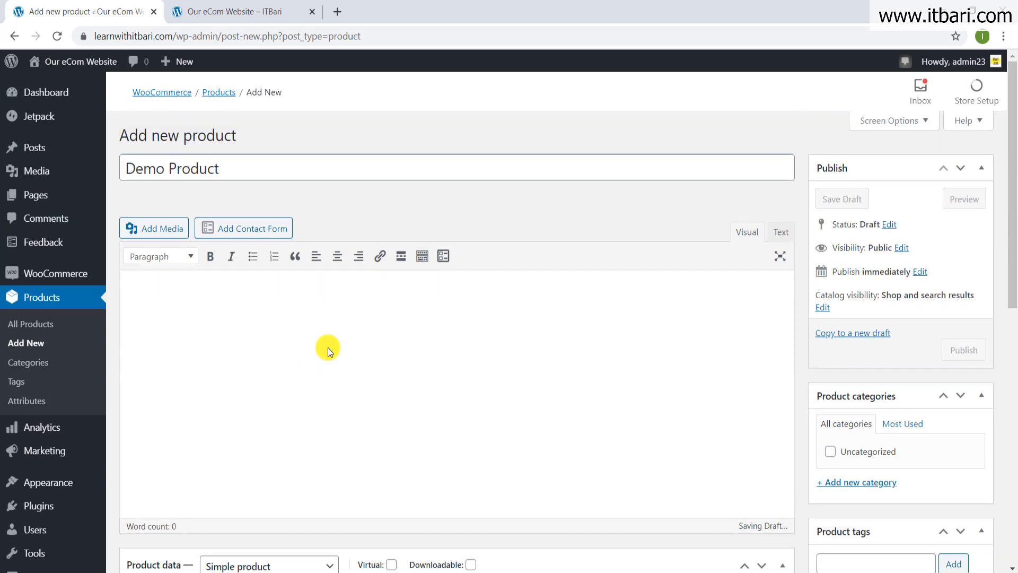
pyautogui.write('Demo Des')
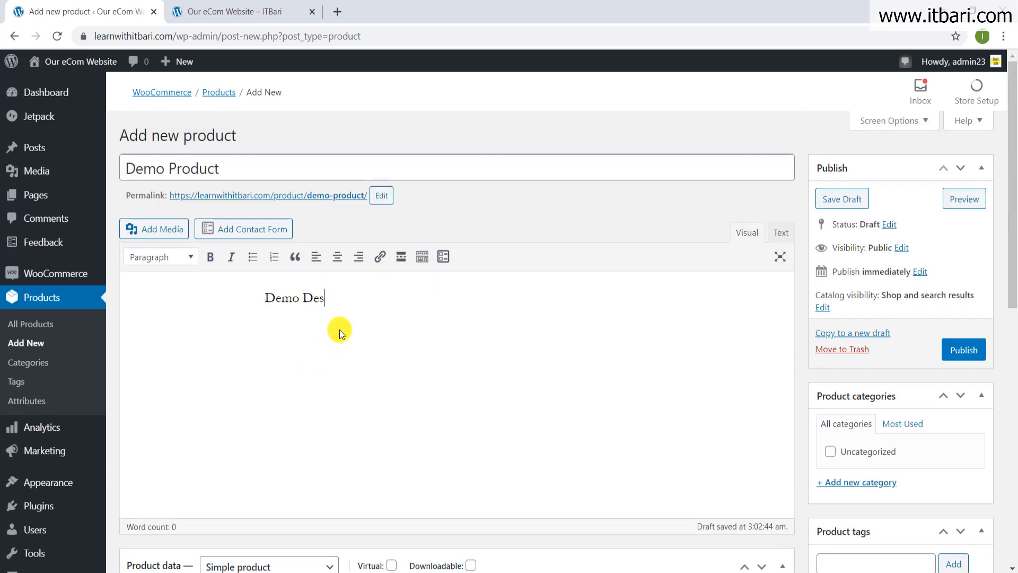
pyautogui.write('cription')
# Upload Curren Watch-01.png from the Curren Watch folder as the choice for the product image
pyautogui.scroll(-5, 539, 434)
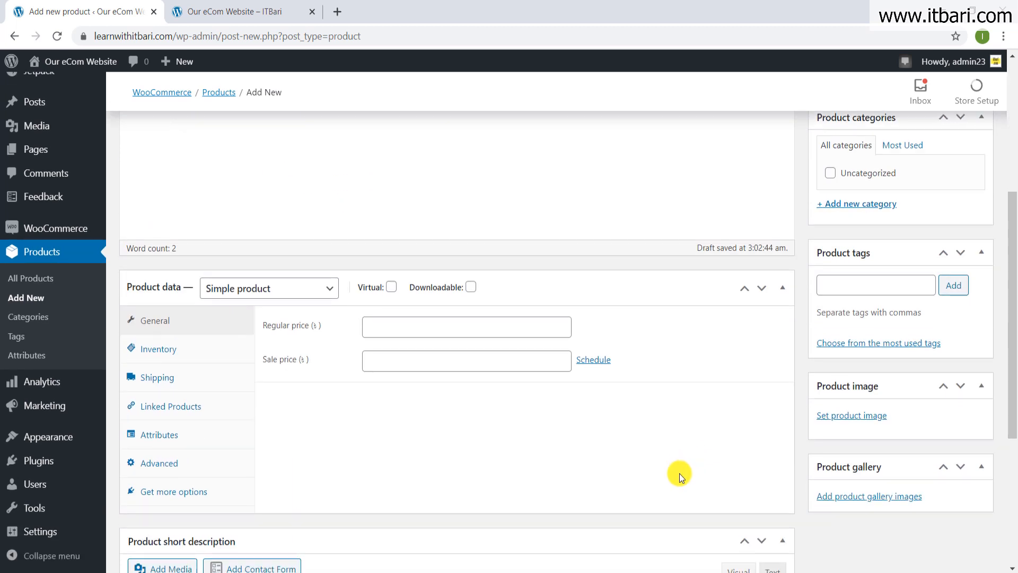
pyautogui.click(846, 411)
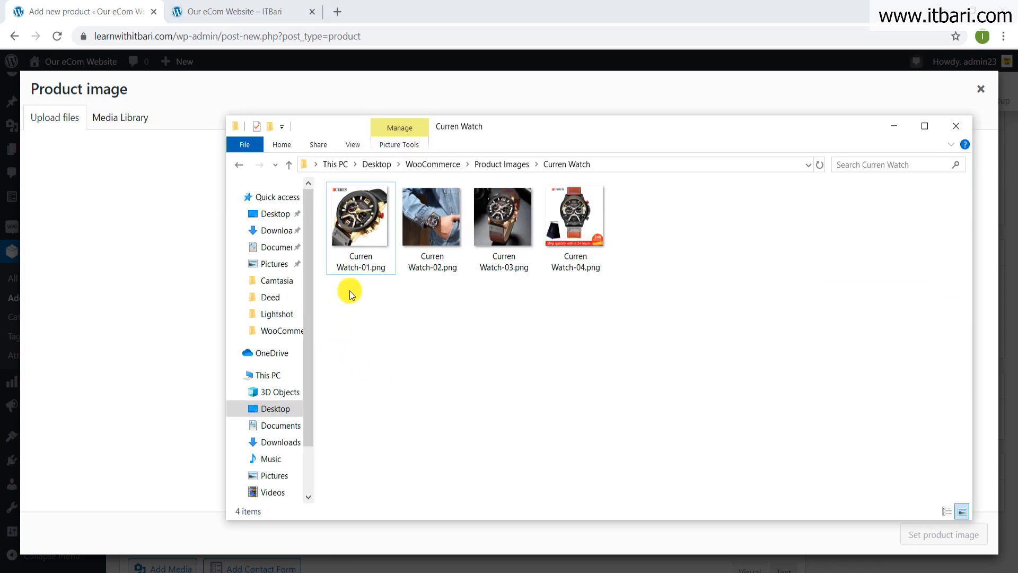
pyautogui.moveTo(371, 224); pyautogui.dragTo(149, 343)
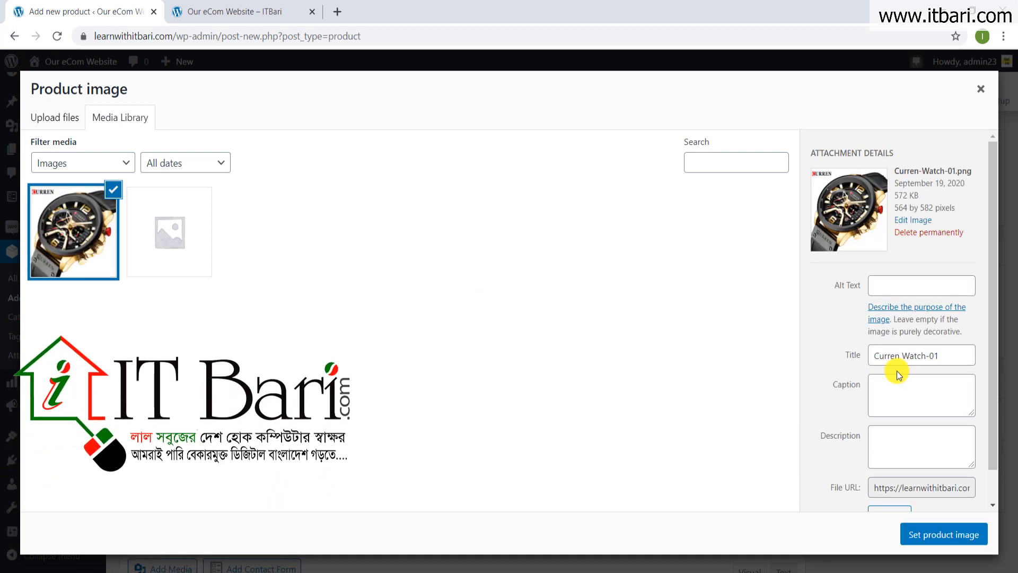
# Copy the image title "Curren Watch-01" into its alt text, caption and description, and set it as the product image
pyautogui.tripleClick(911, 362)
pyautogui.hotkey('ctrl', 'c')
pyautogui.click(883, 288)
pyautogui.hotkey('ctrl', 'v')
pyautogui.click(879, 385)
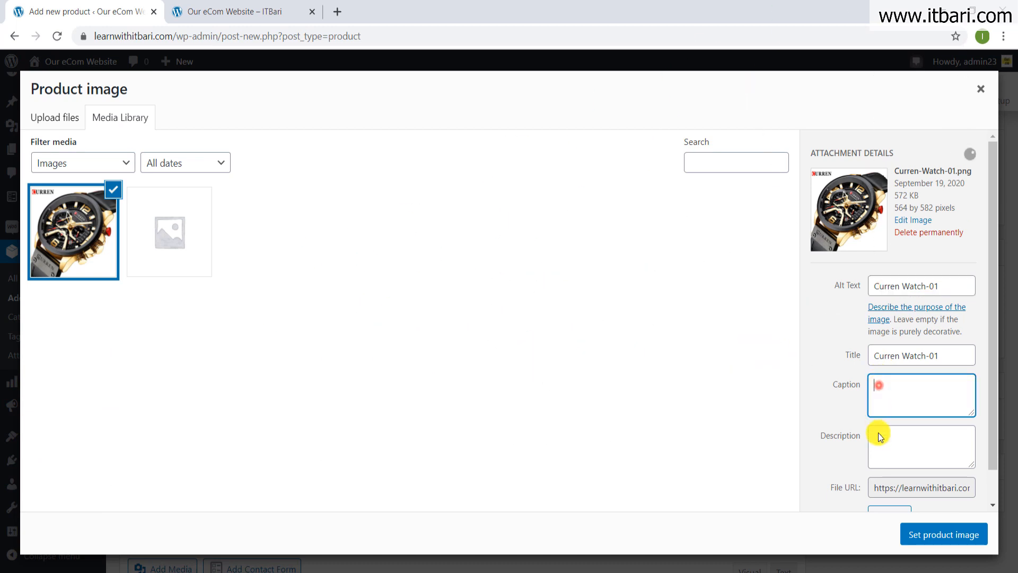
pyautogui.hotkey('ctrl', 'v')
pyautogui.click(885, 442)
pyautogui.hotkey('ctrl', 'v')
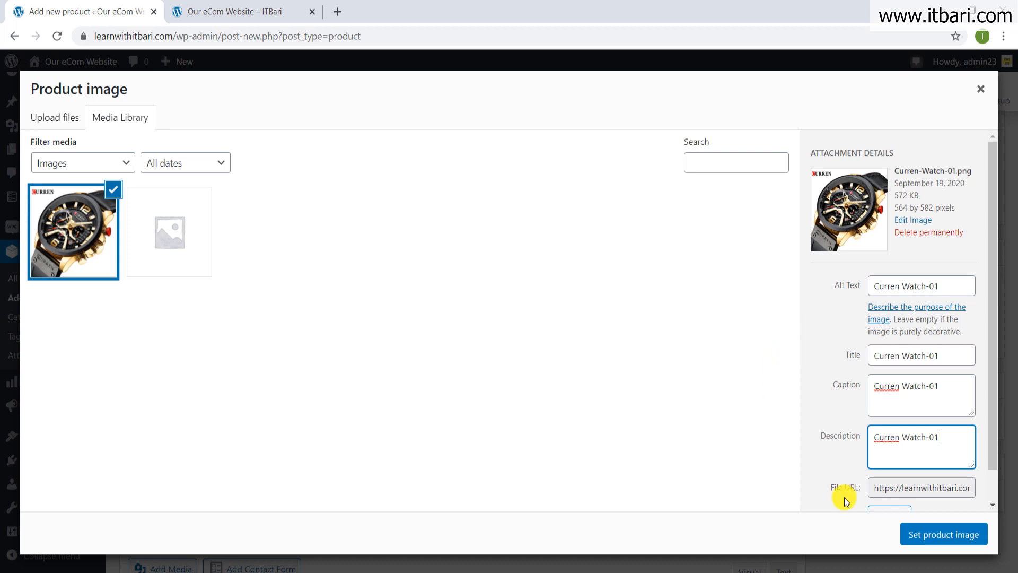
pyautogui.click(958, 536)
# Set the product's regular price to 1000 and publish the product
pyautogui.scroll(-2, 848, 322)
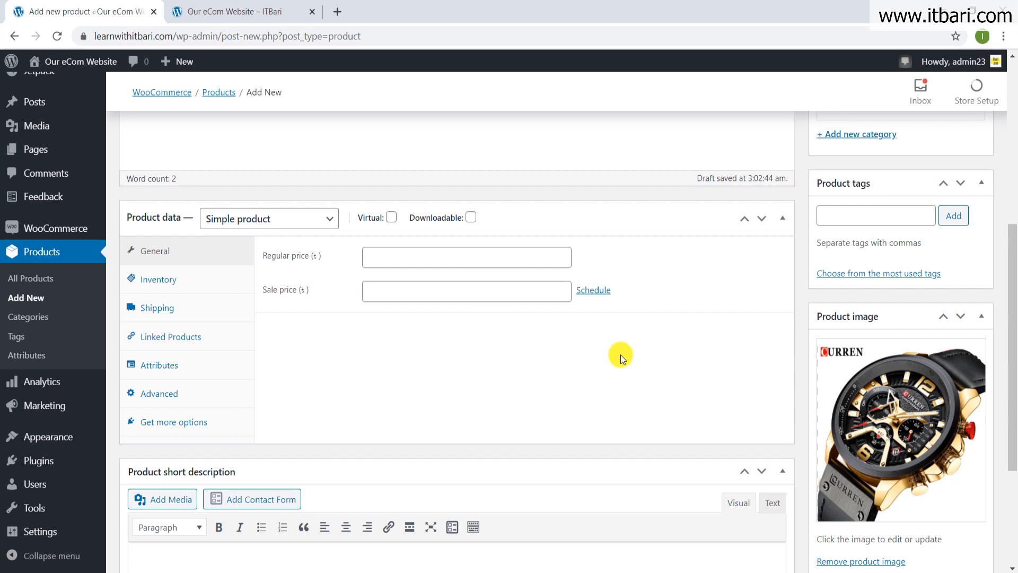
pyautogui.click(396, 246)
pyautogui.click(380, 260)
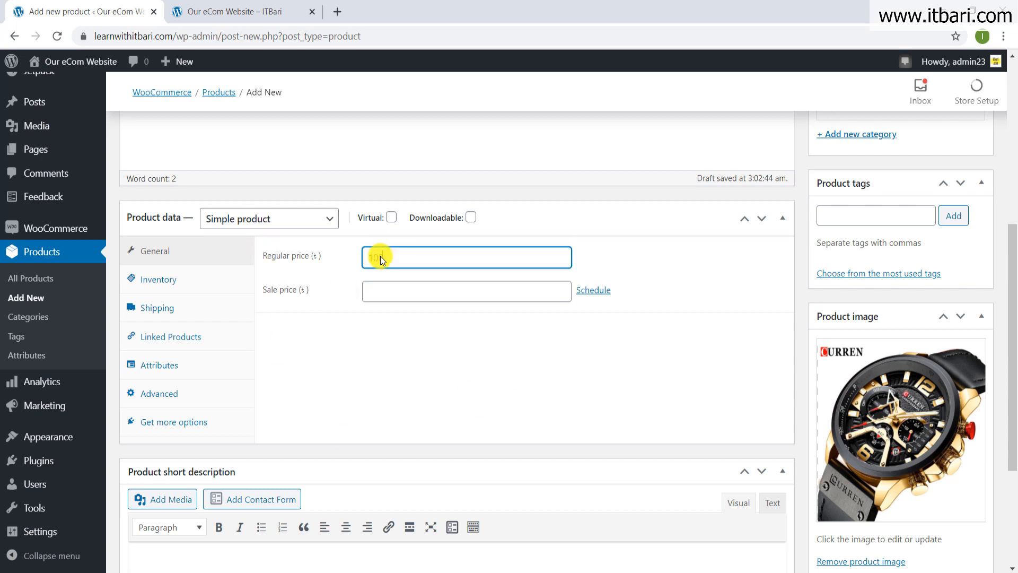
pyautogui.write('1000')
pyautogui.click(485, 365)
pyautogui.scroll(7, 849, 377)
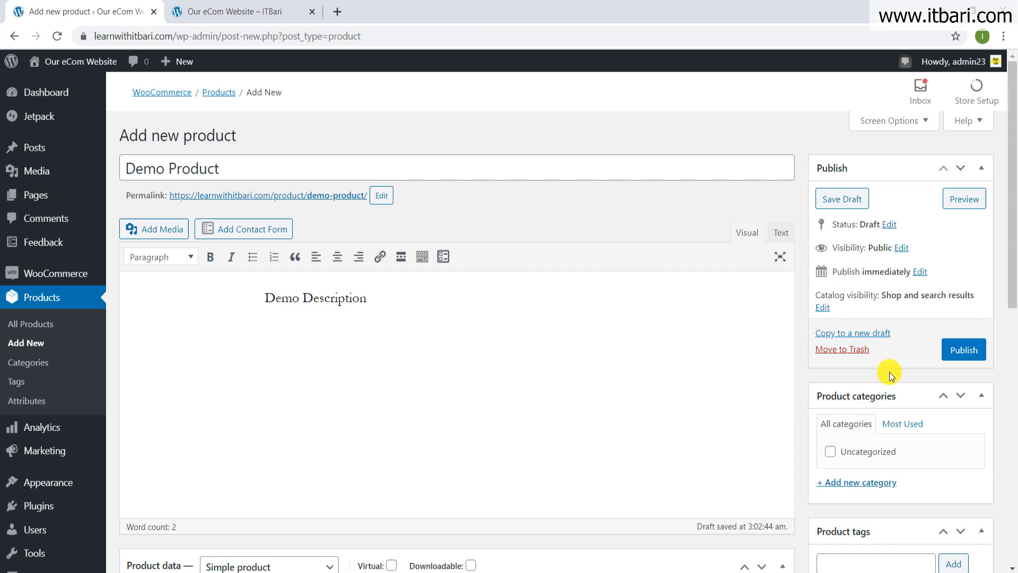
pyautogui.click(964, 351)
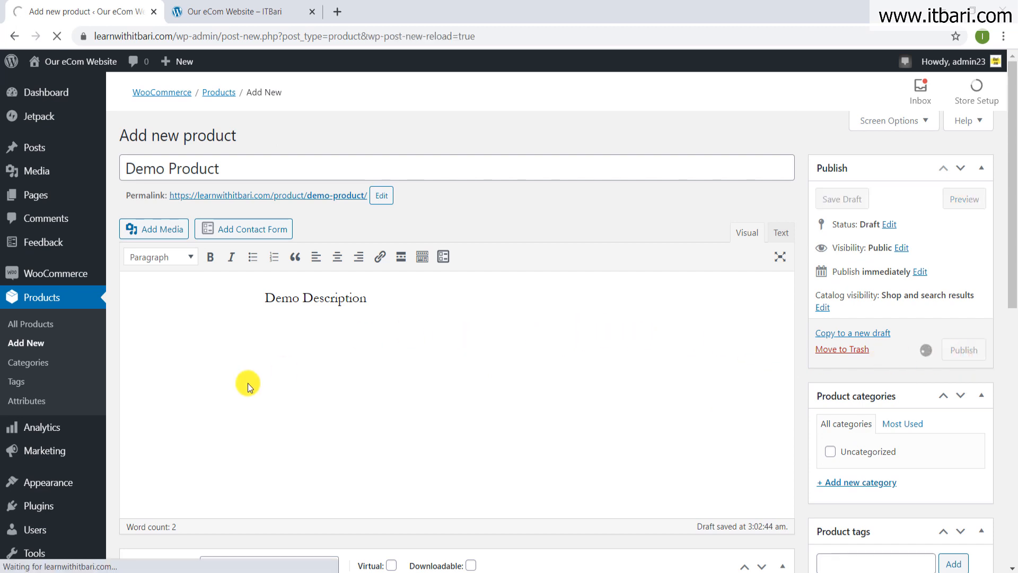
pyautogui.click(221, 12)
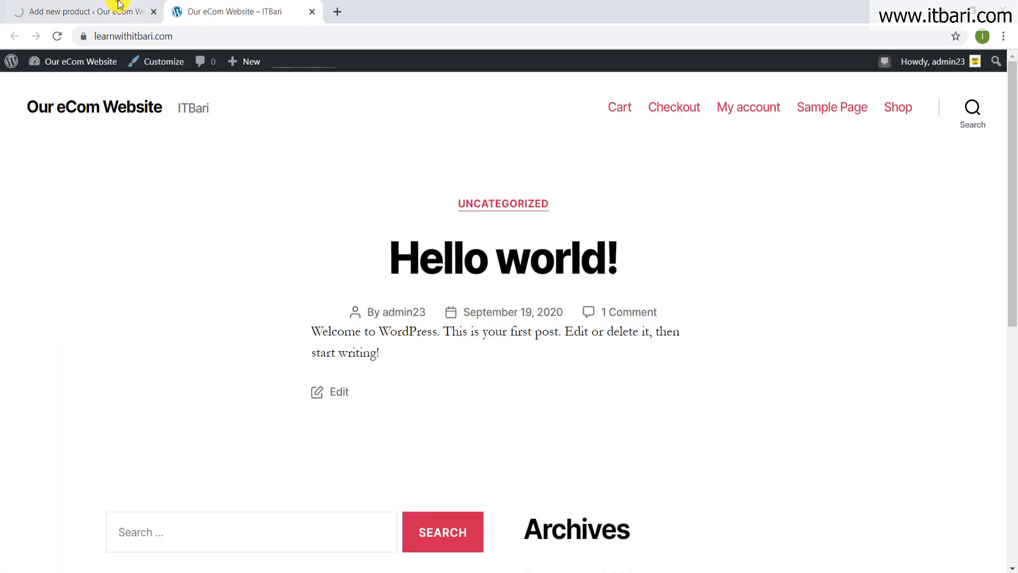
pyautogui.click(114, 11)
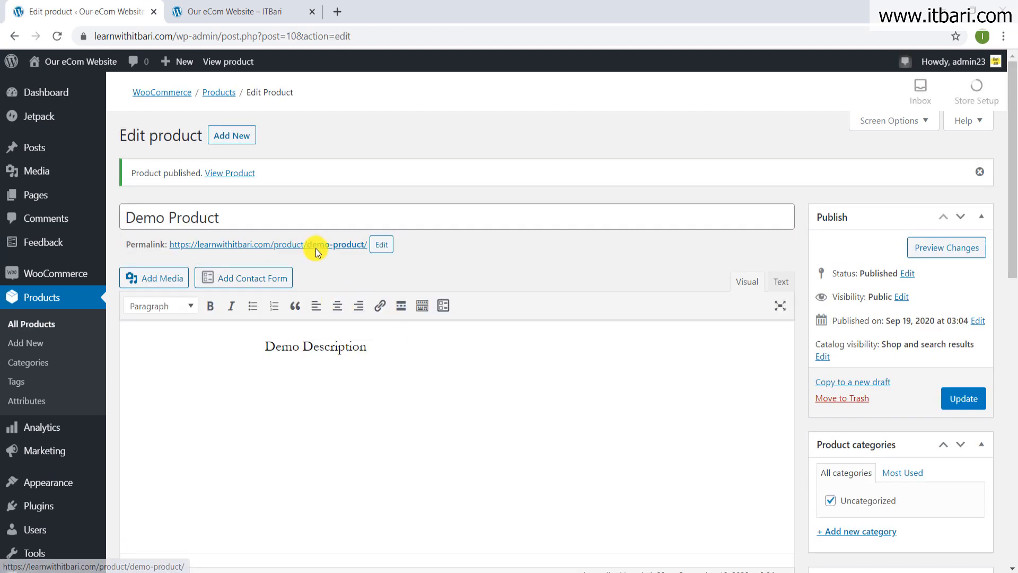
# Open the published product's permalink in a new browser tab and examine its image, title, description, price and quantity
pyautogui.rightClick(320, 247)
pyautogui.click(330, 253)
pyautogui.click(371, 11)
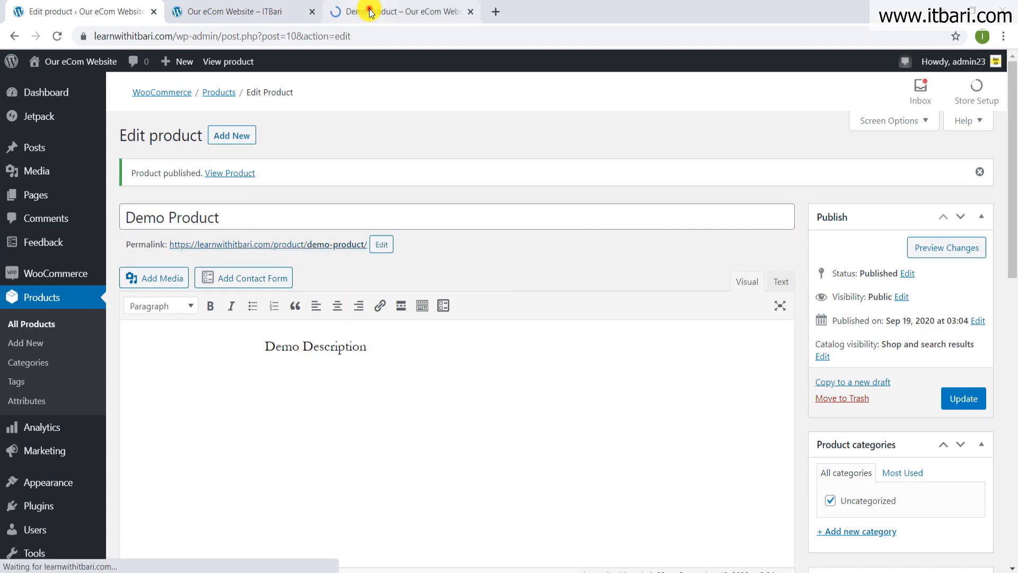
pyautogui.scroll(-6, 488, 432)
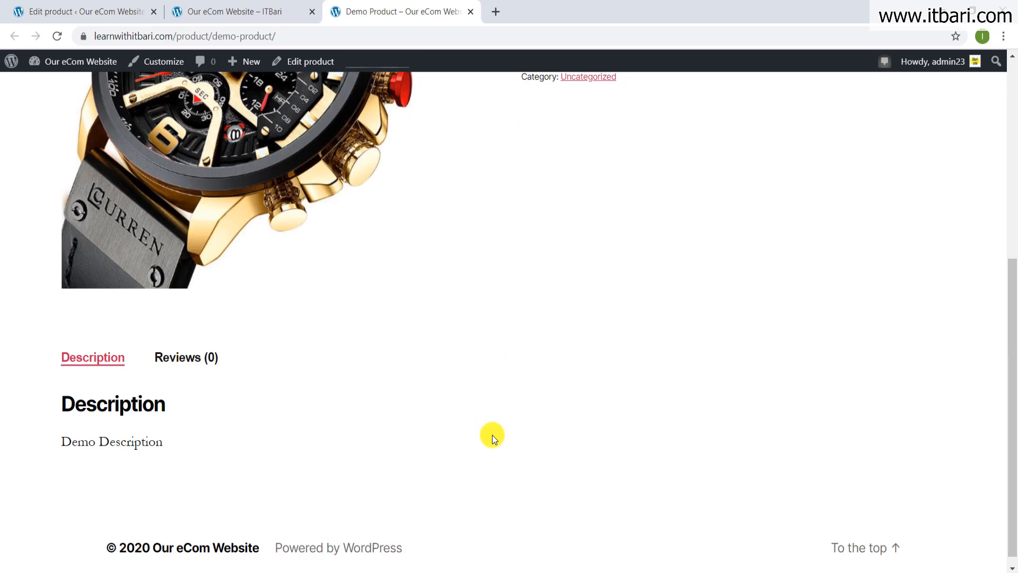
pyautogui.scroll(5, 502, 434)
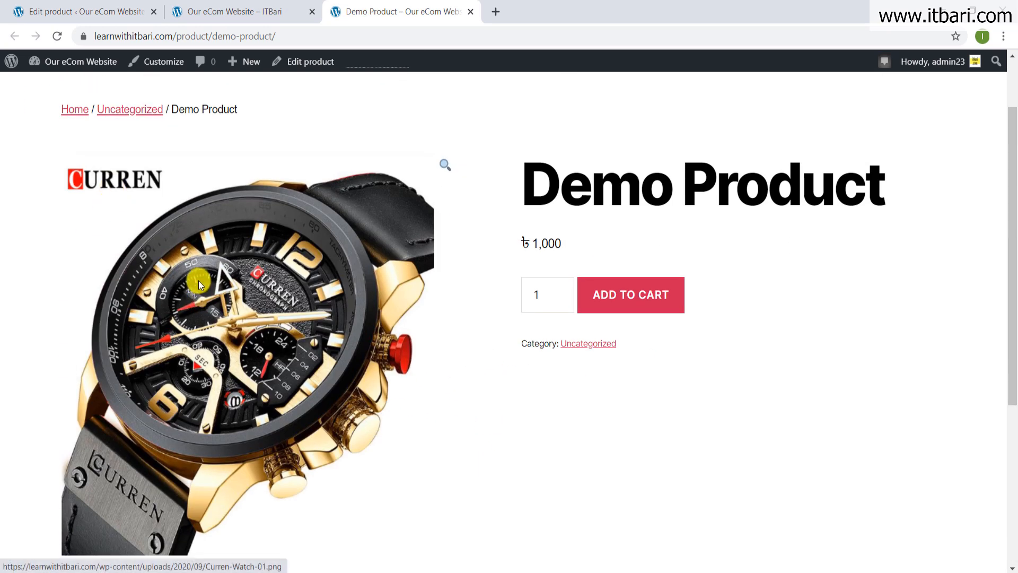
pyautogui.moveTo(637, 181); pyautogui.dragTo(790, 184)
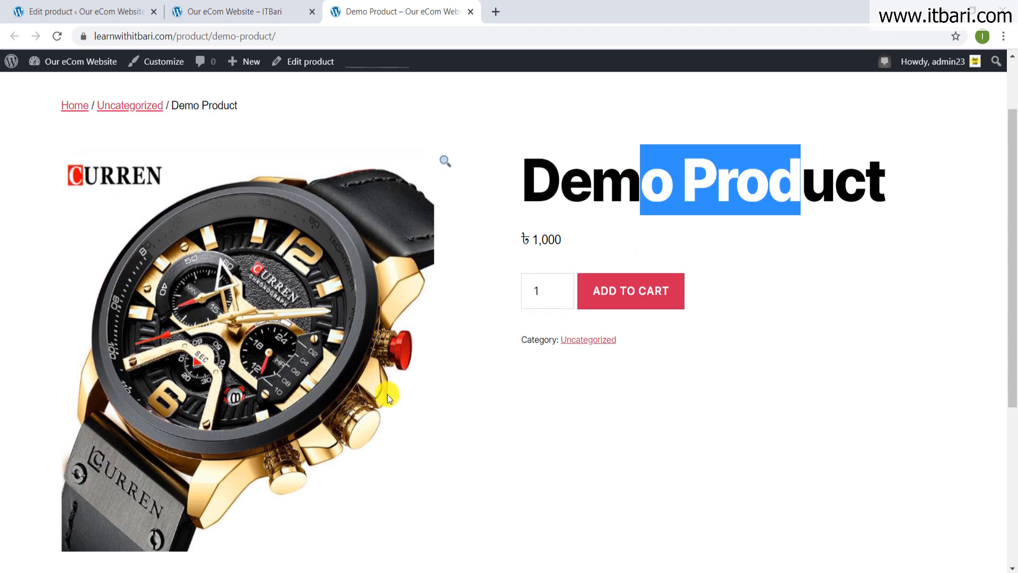
pyautogui.scroll(-5, 125, 444)
pyautogui.click(134, 445)
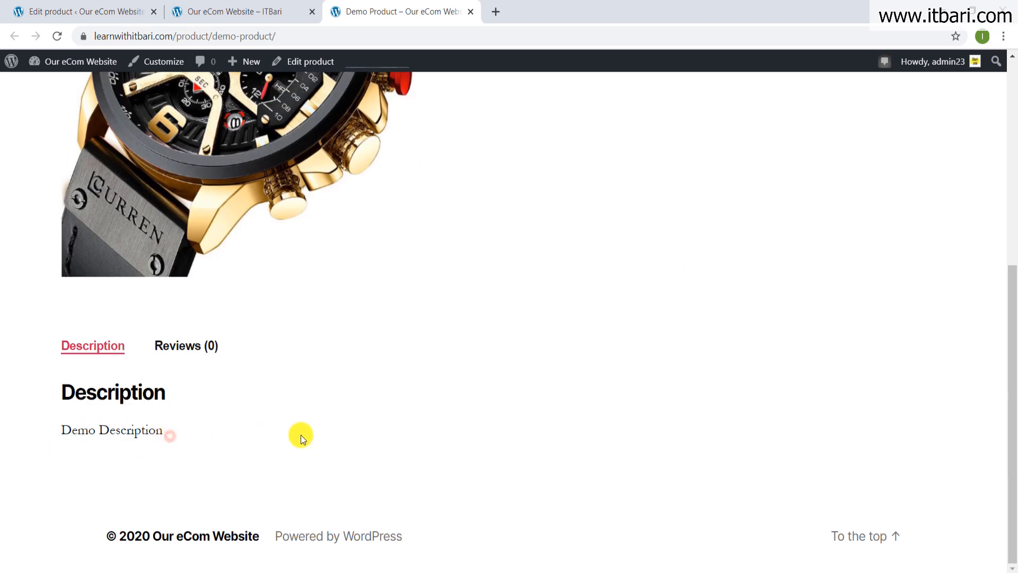
pyautogui.scroll(5, 593, 399)
pyautogui.moveTo(537, 314); pyautogui.dragTo(564, 316)
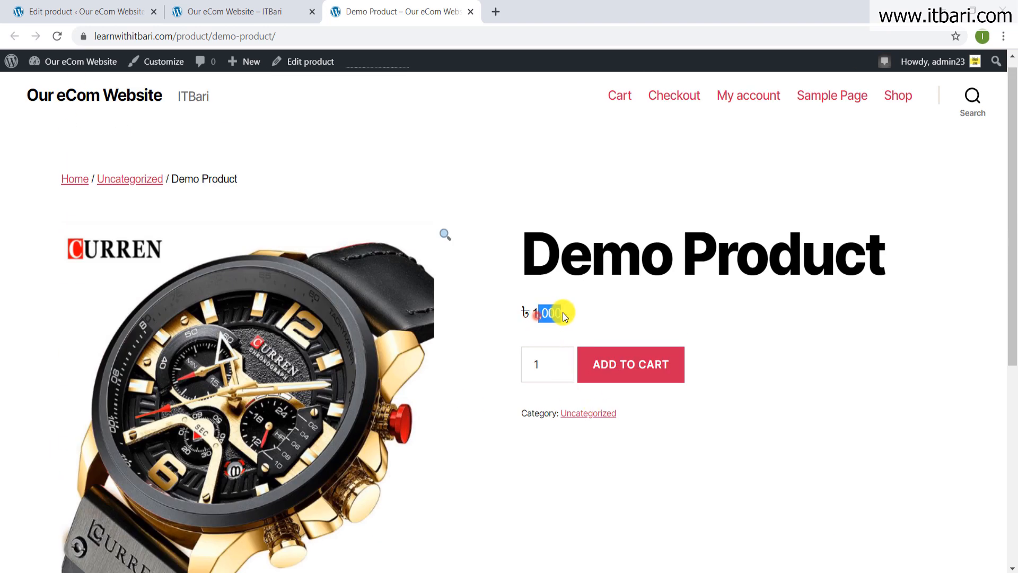
pyautogui.click(538, 363)
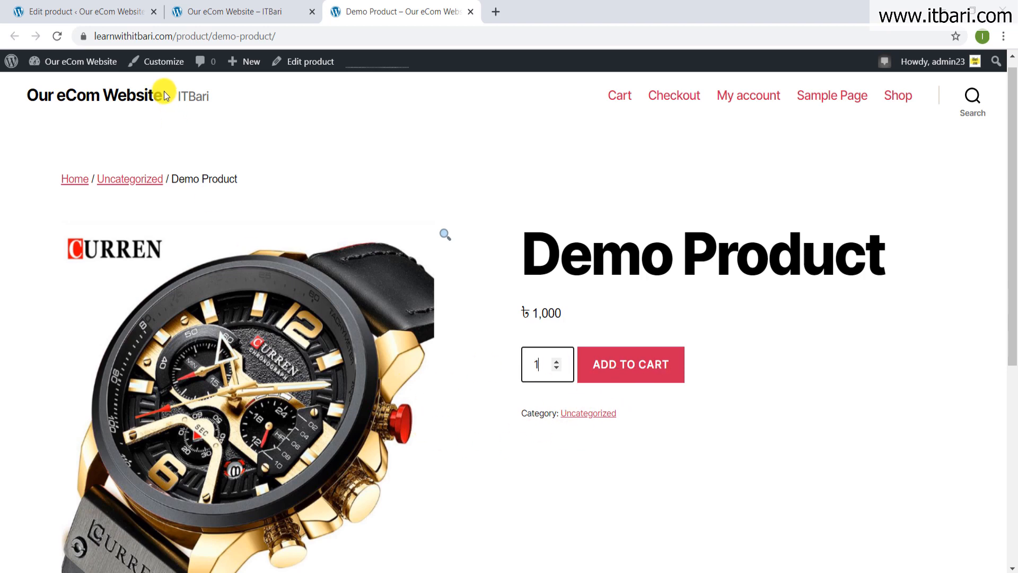
# Check the product's editing page again and return to its public page
pyautogui.click(112, 8)
pyautogui.scroll(-3, 639, 326)
pyautogui.click(381, 8)
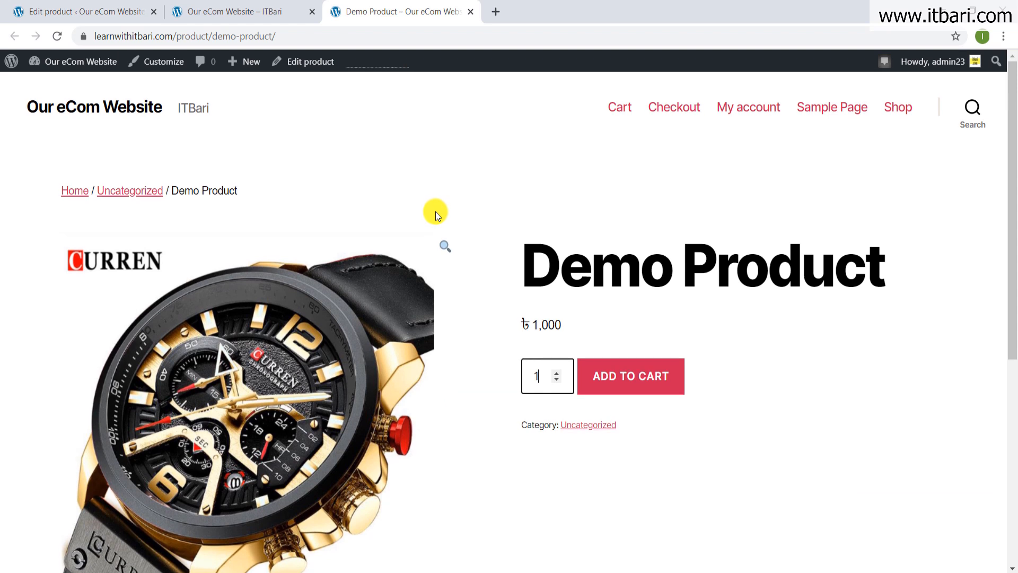
# Open the public Shop page and examine how Demo Product is listed there
pyautogui.click(898, 108)
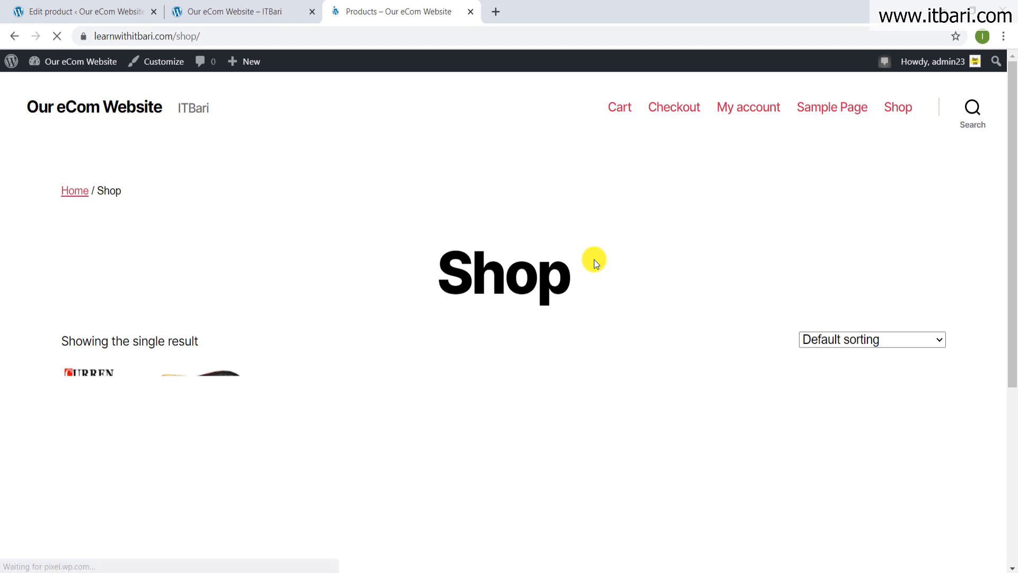
pyautogui.scroll(-3, 157, 427)
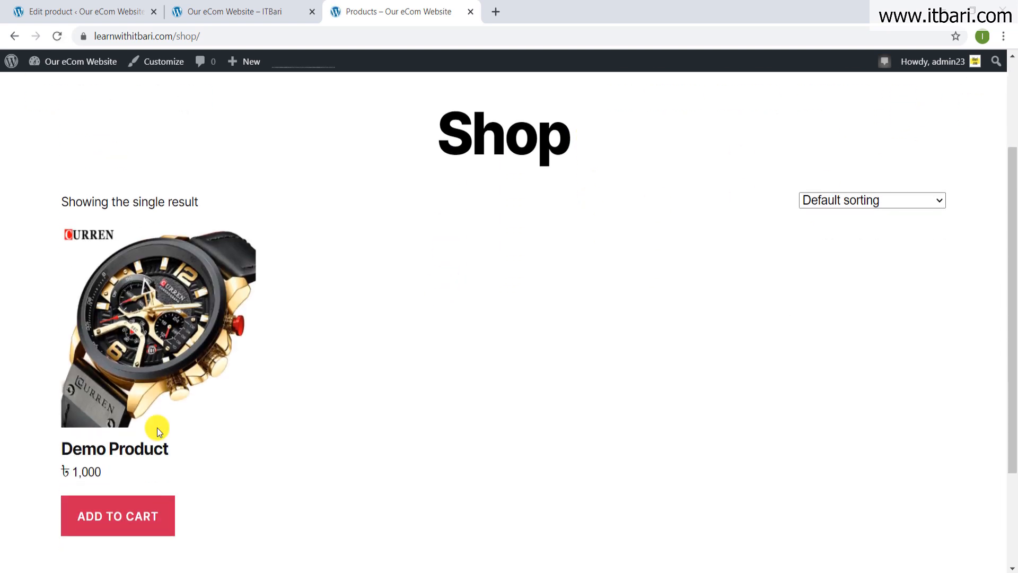
pyautogui.scroll(3, 286, 310)
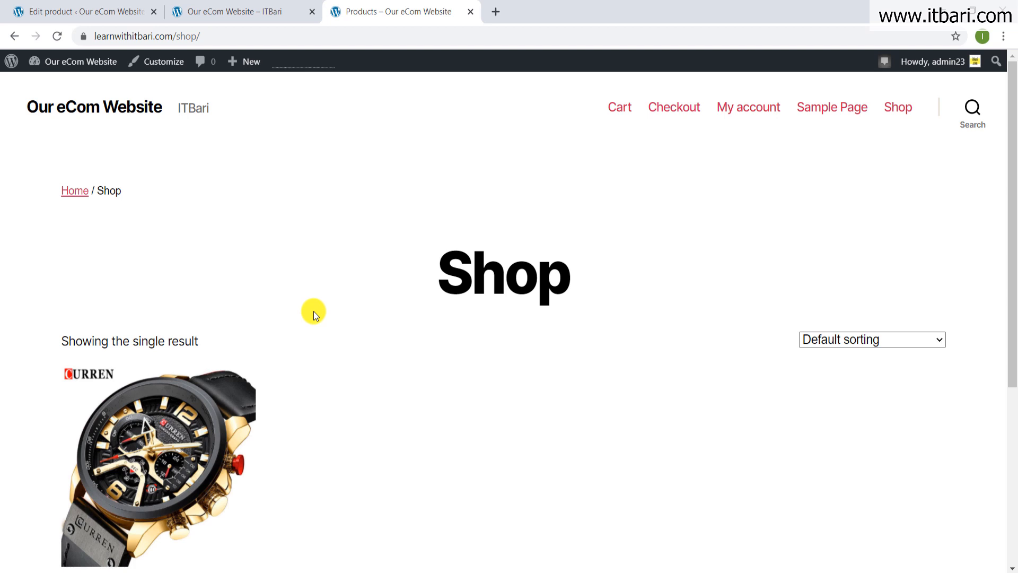
pyautogui.scroll(-3, 314, 310)
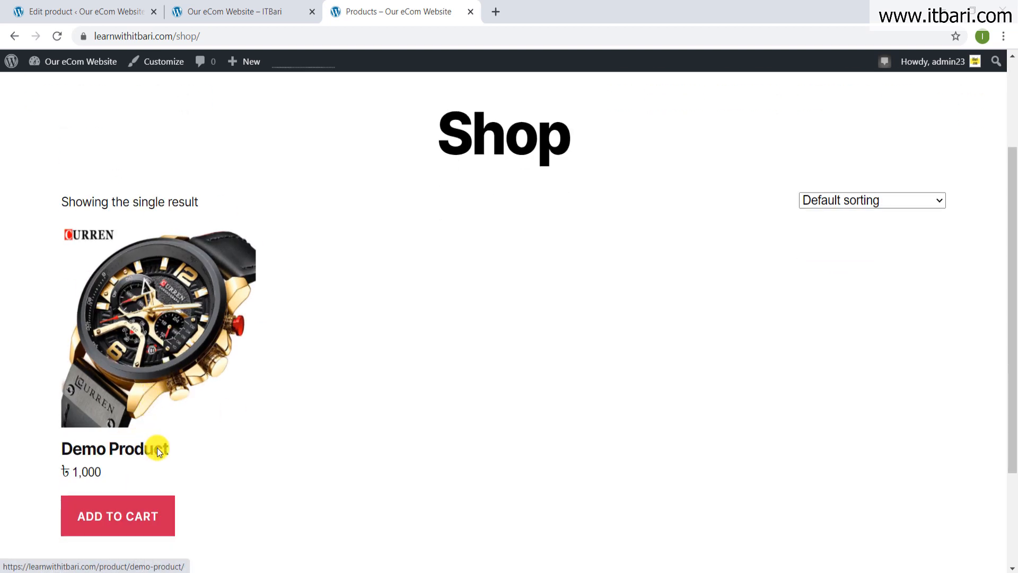
# Open Demo Product from the shop listing and examine its title, price, add-to-cart option and description on the product page
pyautogui.click(157, 450)
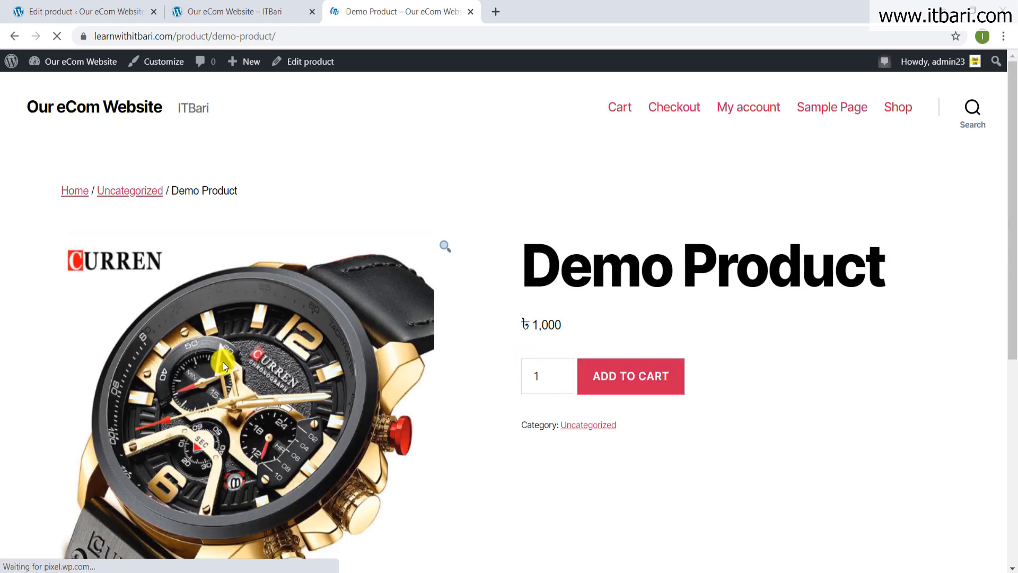
pyautogui.scroll(-3, 403, 317)
pyautogui.scroll(3, 402, 317)
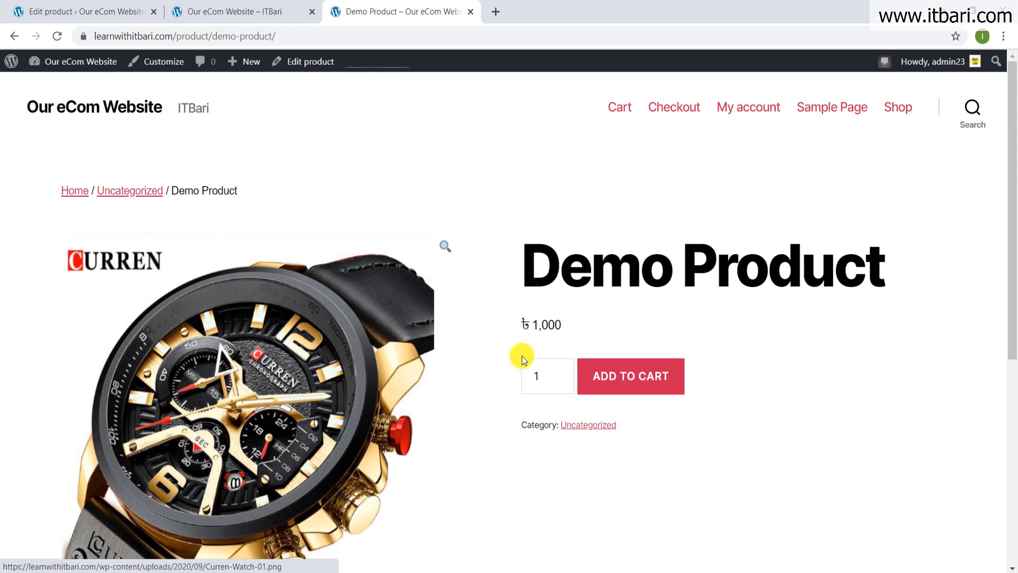
pyautogui.moveTo(507, 230)
pyautogui.mouseDown()
pyautogui.moveTo(807, 296)
pyautogui.moveTo(934, 300)
pyautogui.mouseUp()
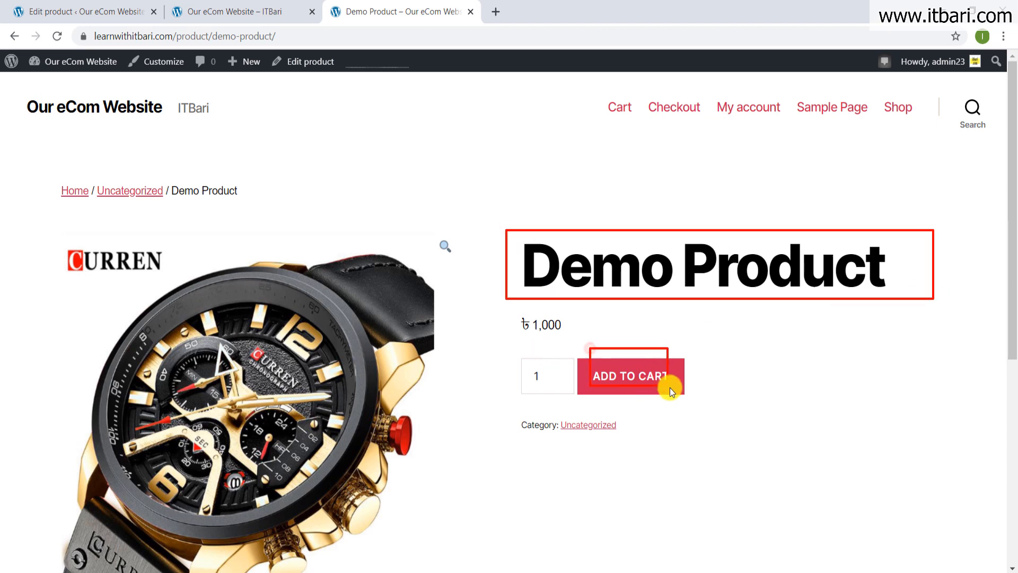
pyautogui.press('Escape')
pyautogui.scroll(-5, 400, 268)
pyautogui.scroll(-2, 400, 268)
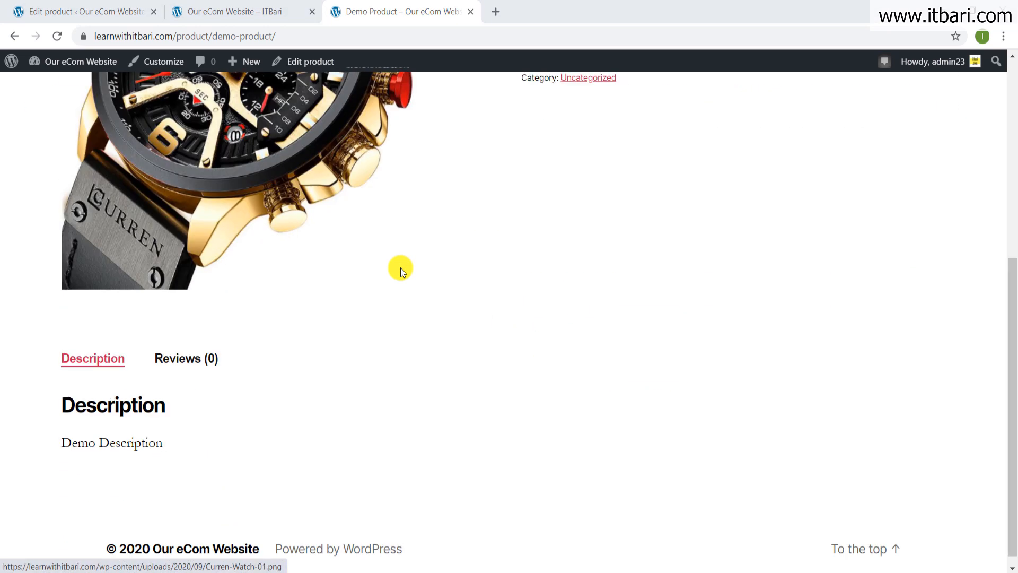
pyautogui.scroll(7, 400, 269)
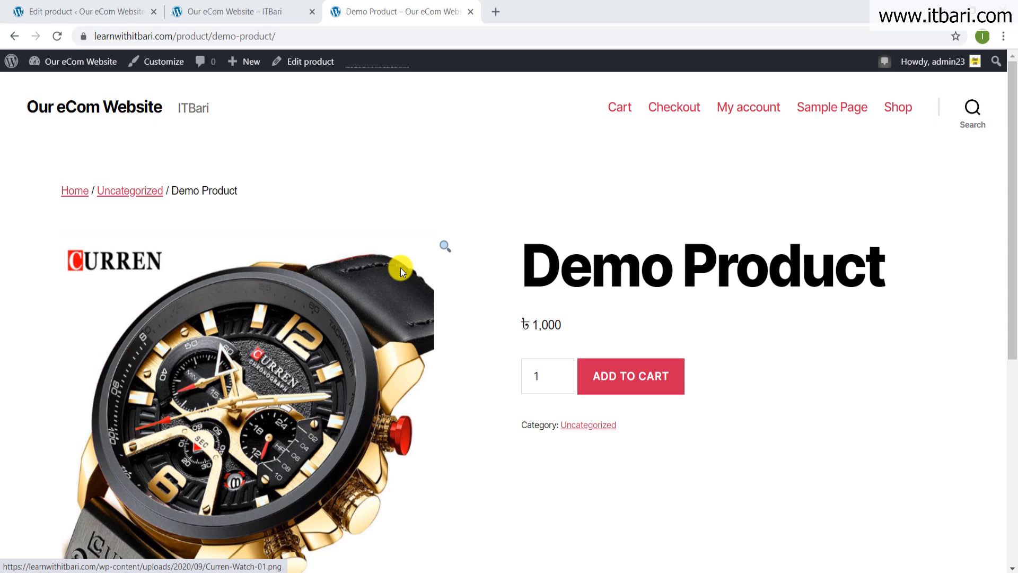
pyautogui.scroll(-3, 725, 425)
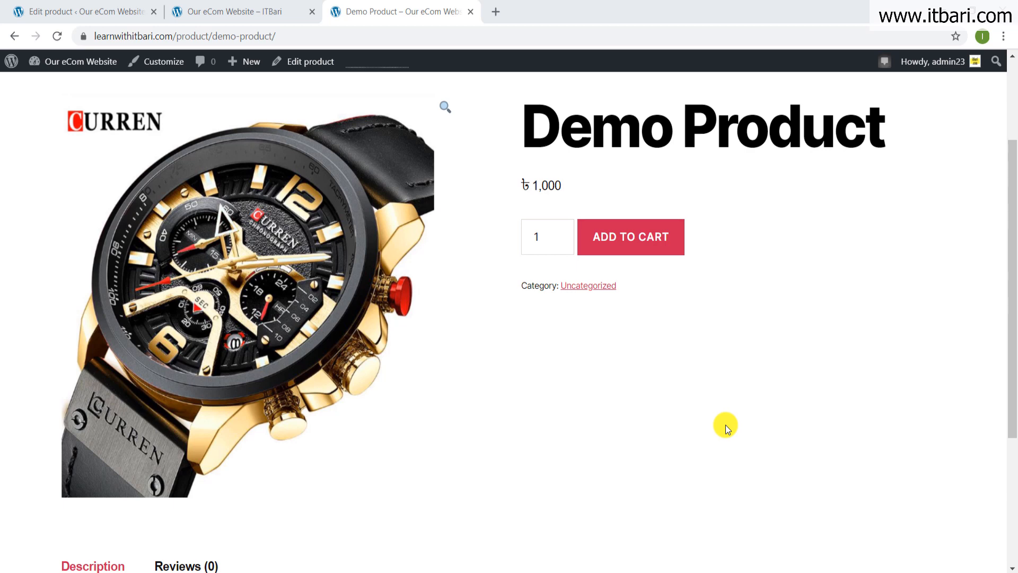
pyautogui.scroll(3, 647, 445)
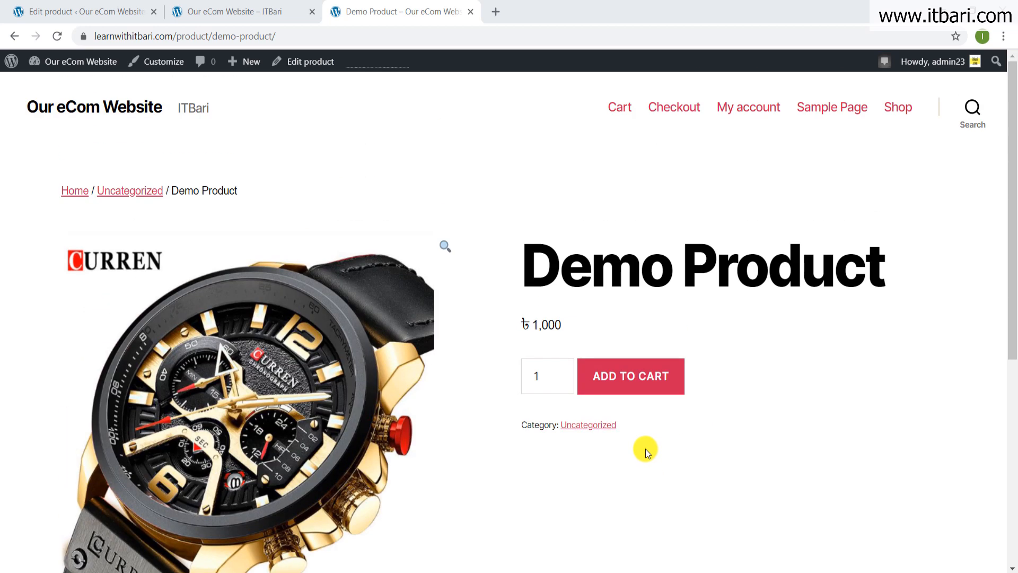